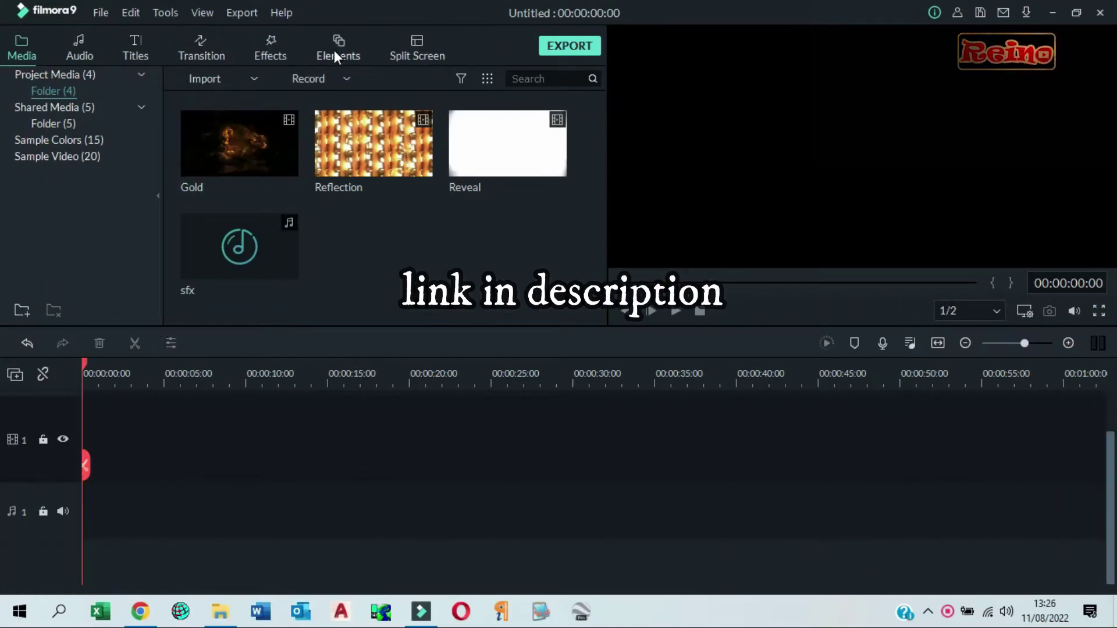
Step: Add the Default Title preset to the timeline start and set its duration to 00:00:10:00
left_click(142, 46)
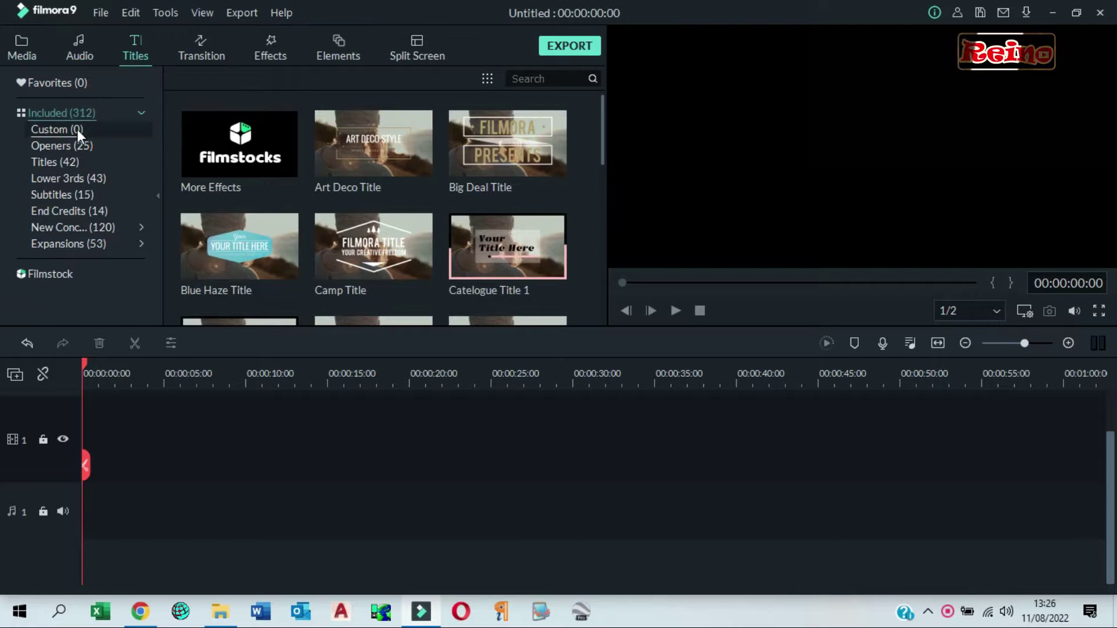
left_click(72, 162)
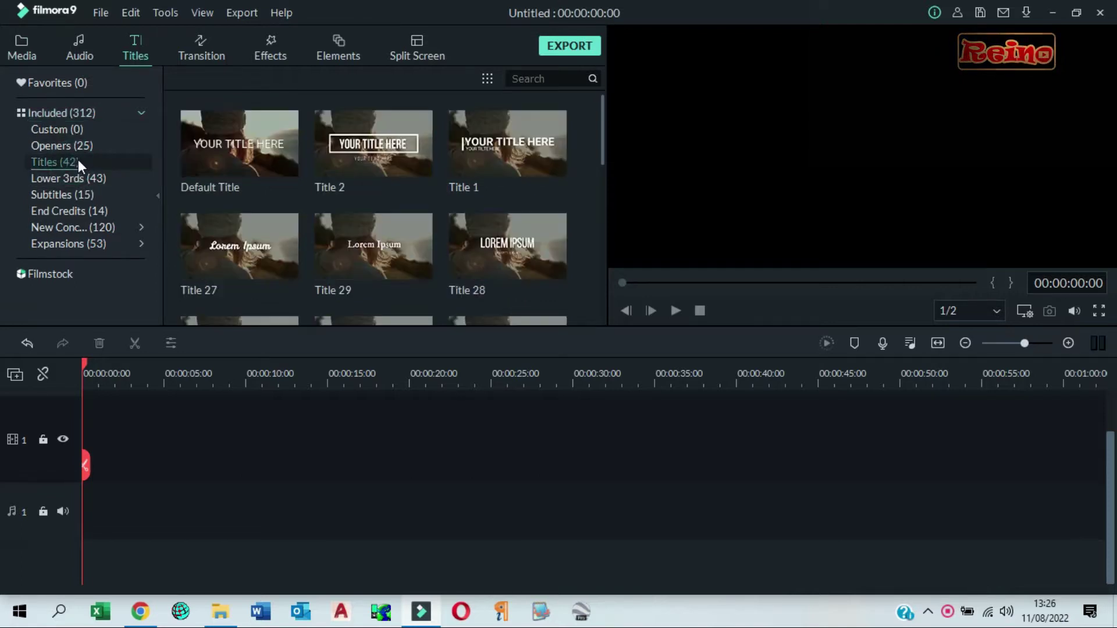
left_click(241, 146)
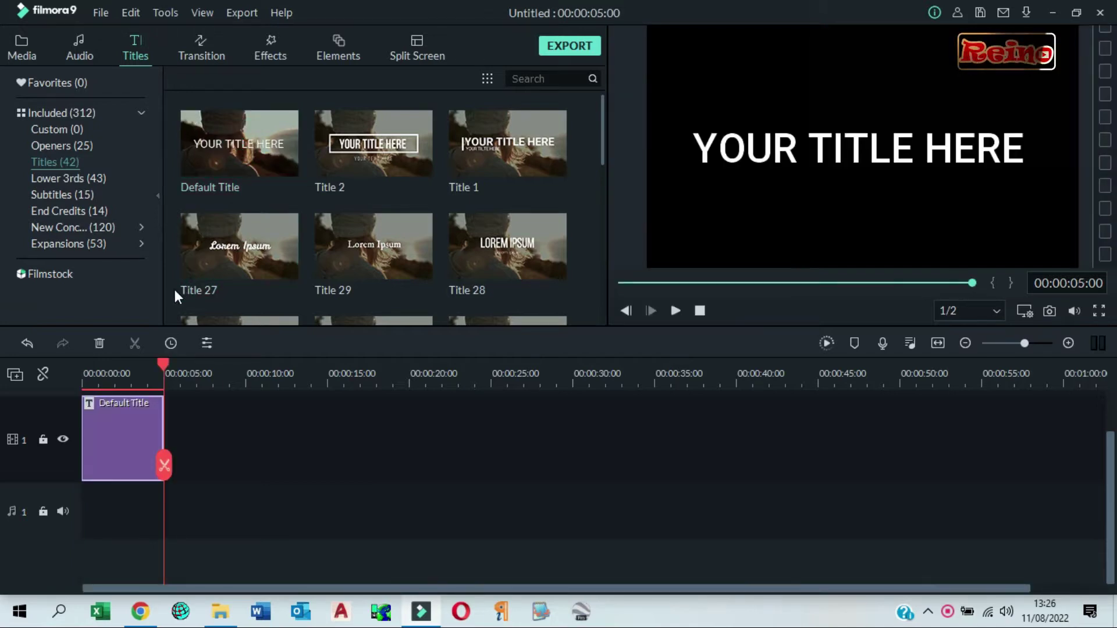
left_click(171, 344)
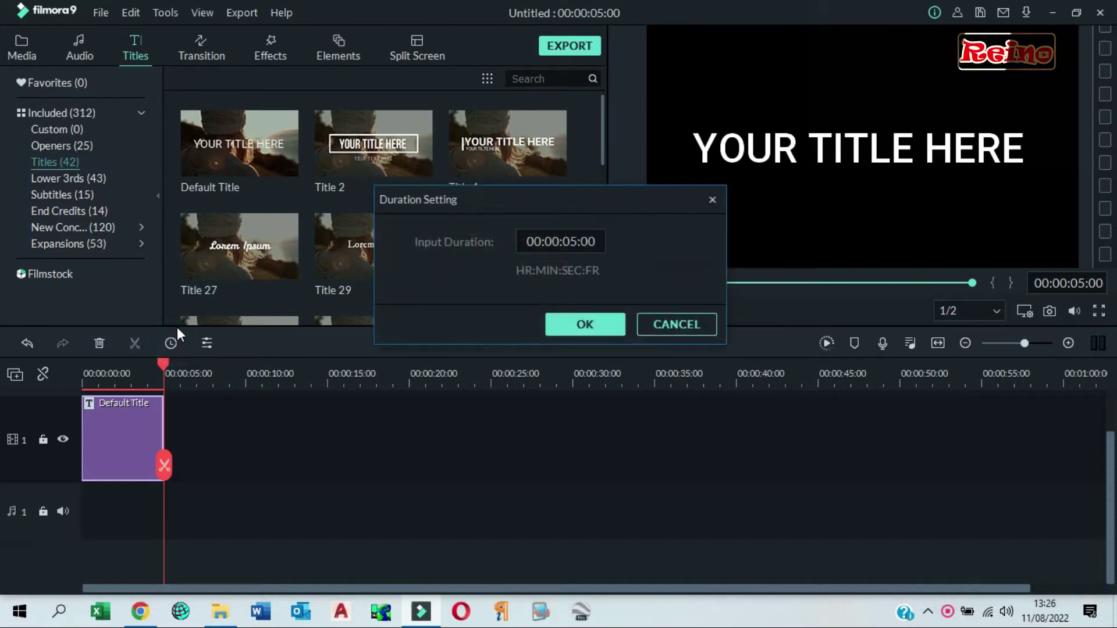
left_click(573, 241)
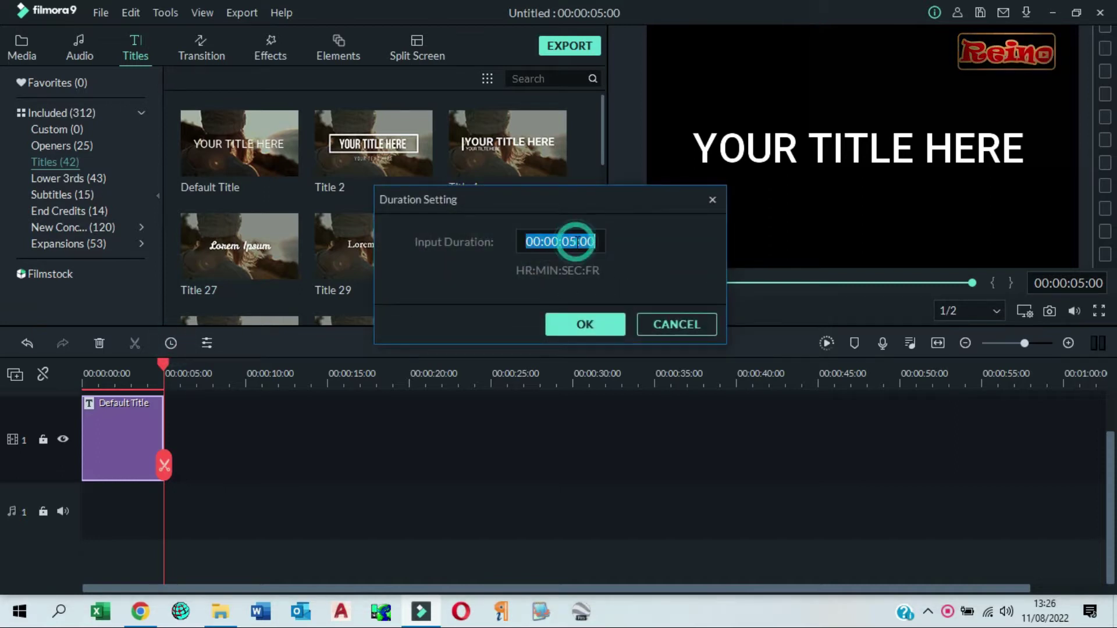
type("10")
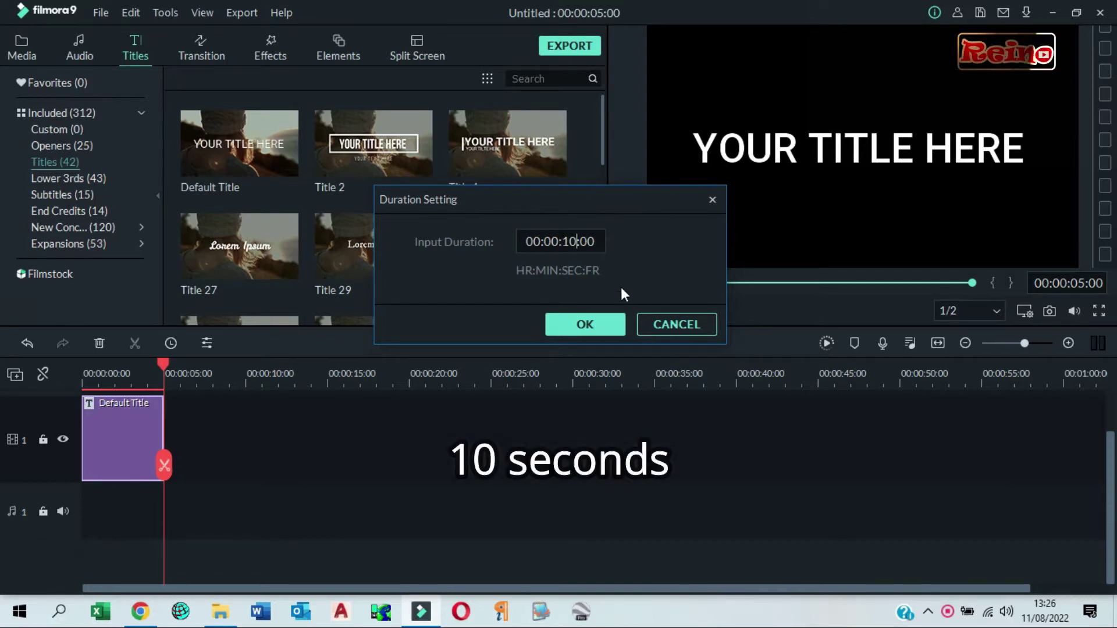
left_click(619, 321)
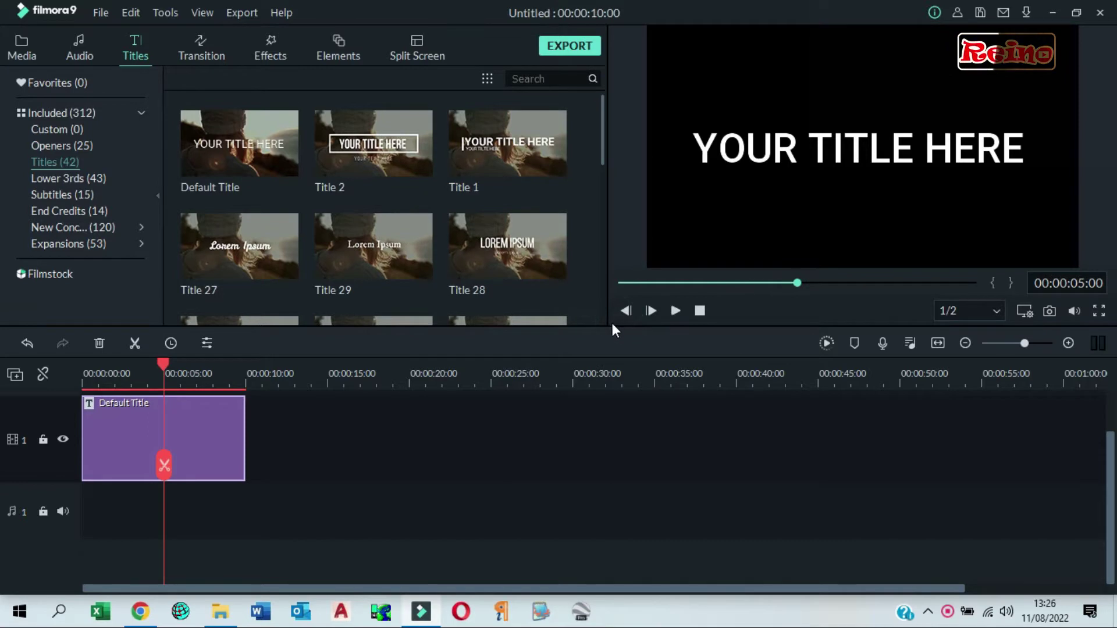
Step: Replace the placeholder title text with REINO on line one and TUTORIAL on line two
double_click(225, 432)
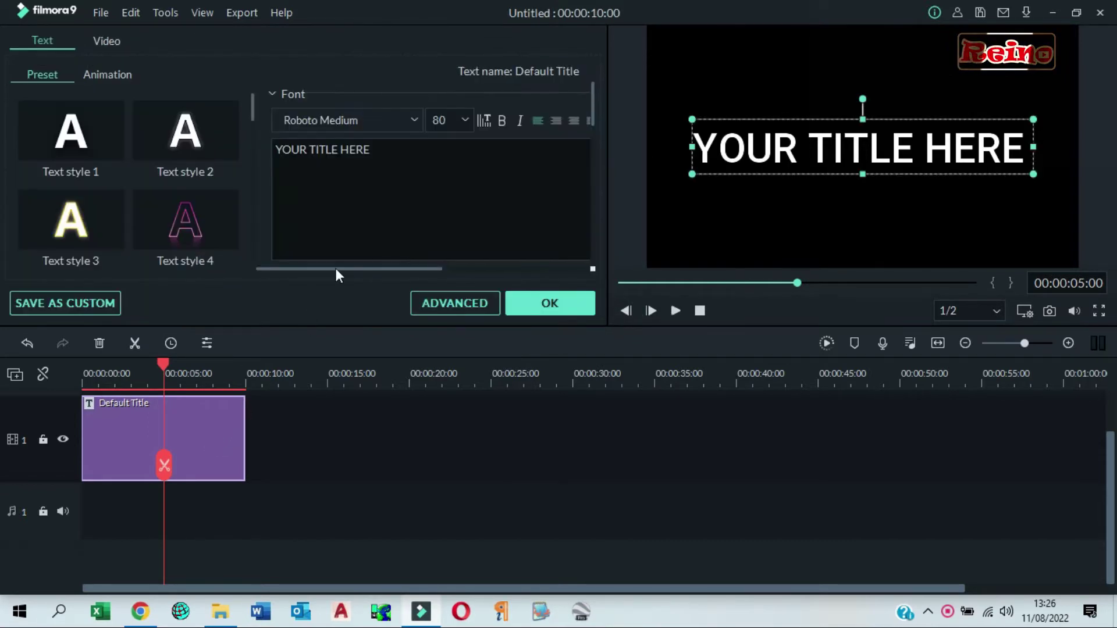
left_click(385, 156)
key("BackSpace")
key("BackSpace")
key("BackSpace")
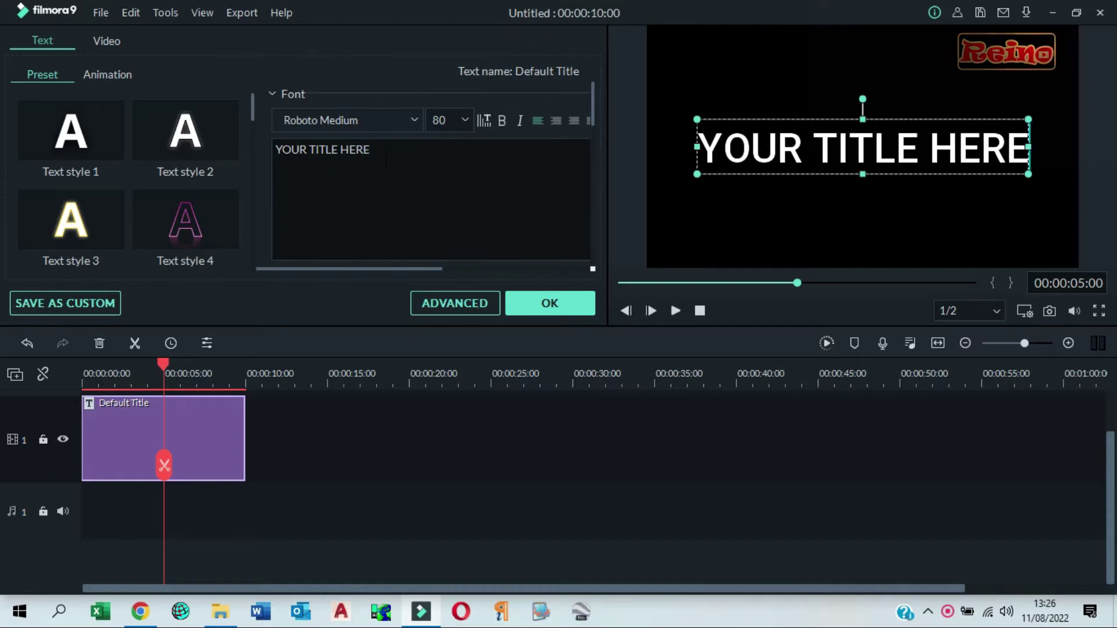
key("BackSpace")
key("BackSpace")
key("BackSpace")
key("BackSpace")
key("BackSpace")
key("BackSpace")
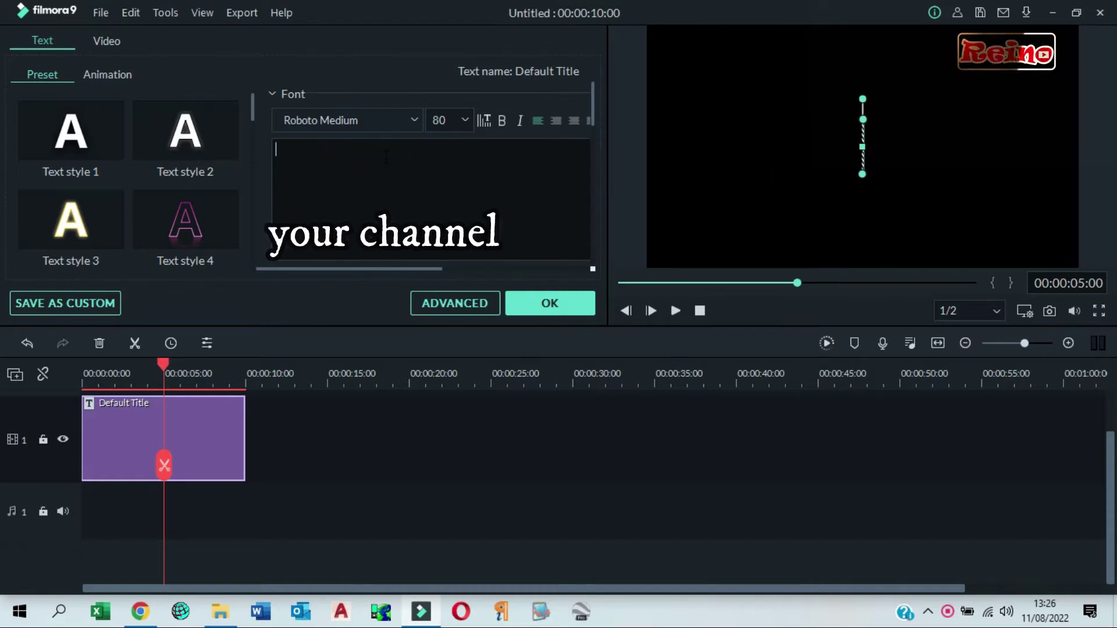
type("REINO")
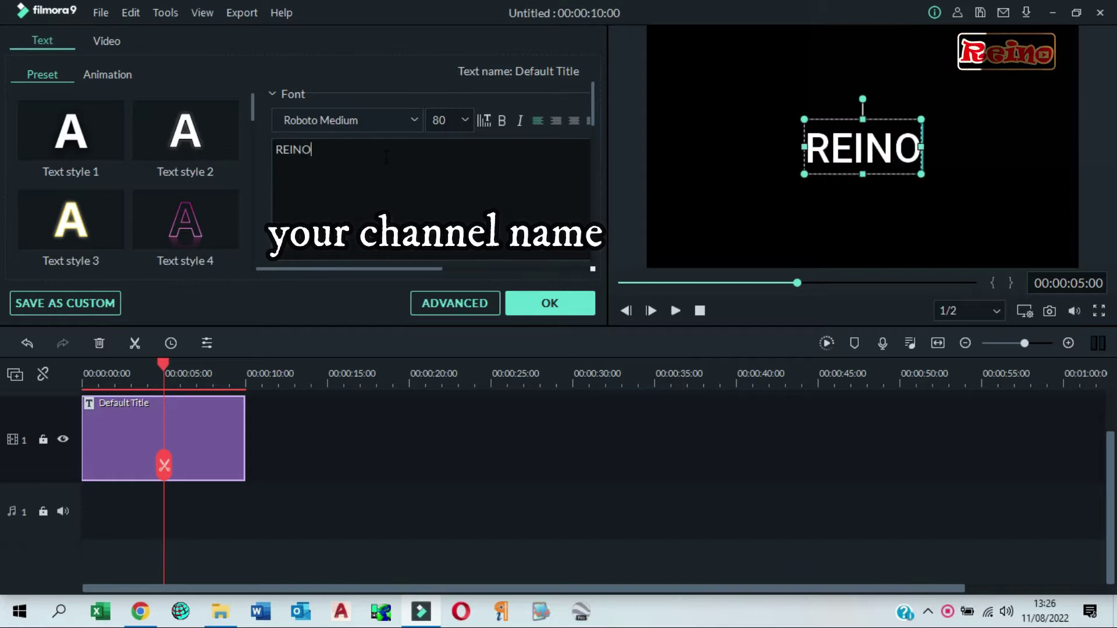
key("Return")
type("TU")
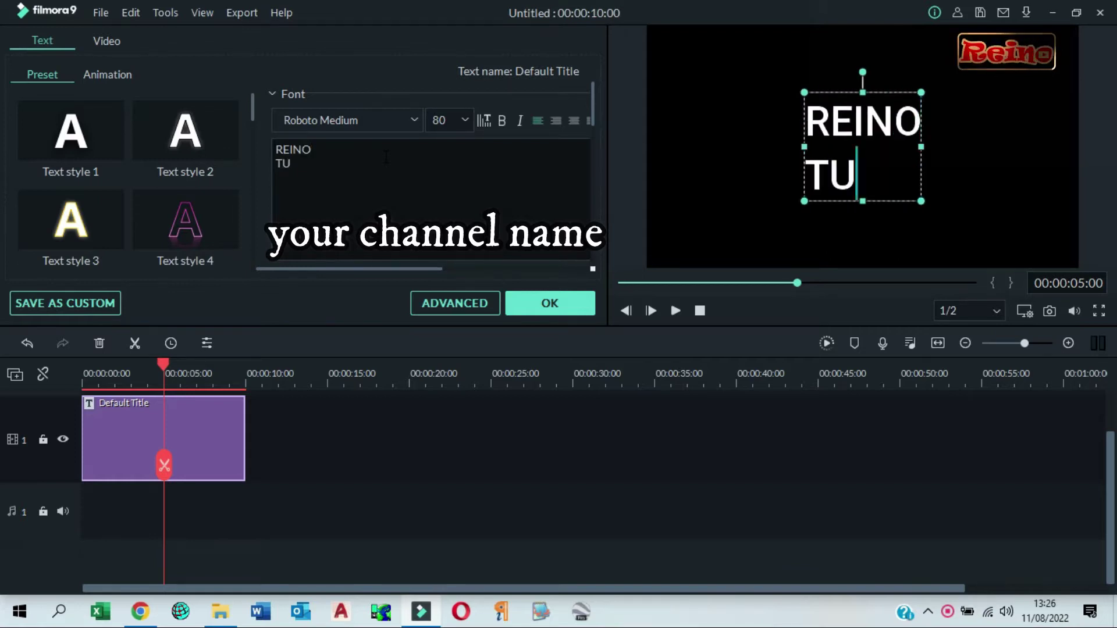
type("TORIAL")
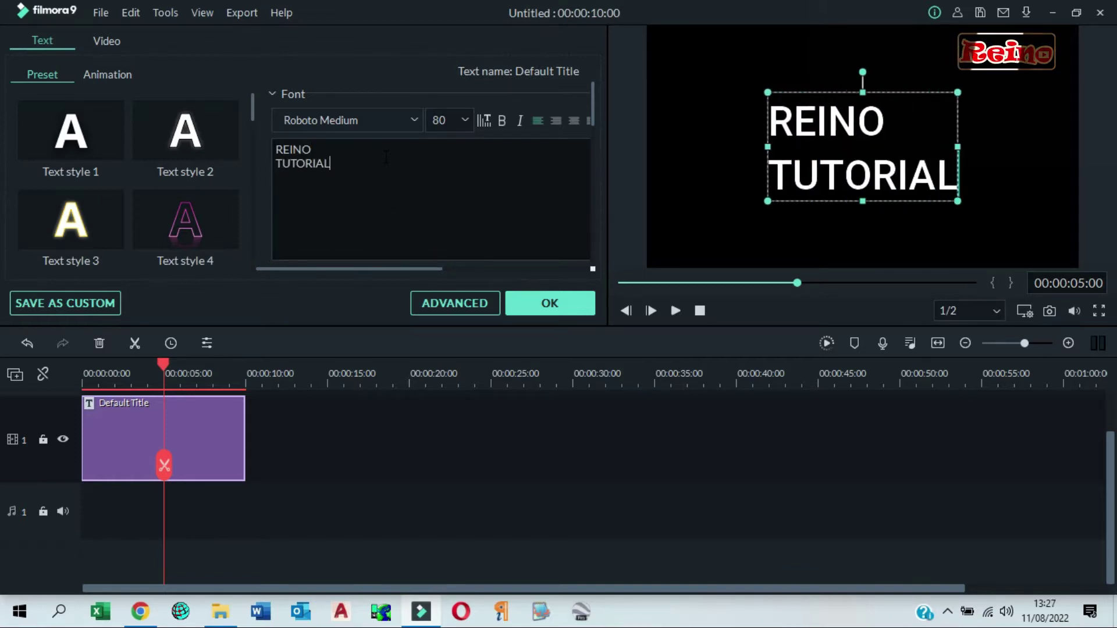
Step: Centre-align the title and set its font to BatmanForeverAlternate
left_click(573, 119)
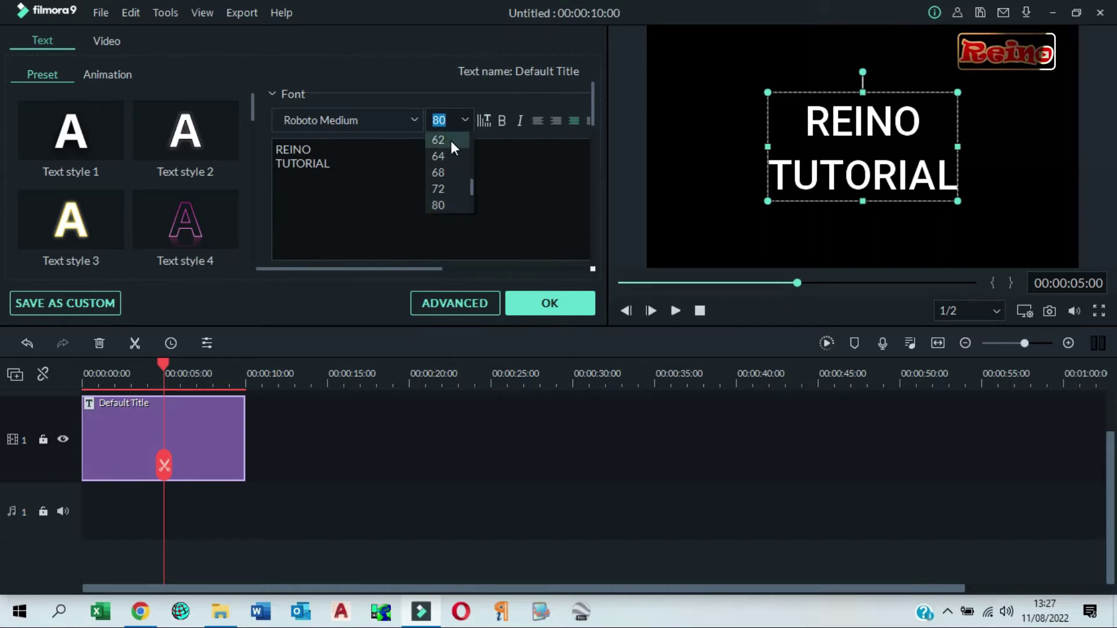
left_click(451, 140)
left_click(466, 120)
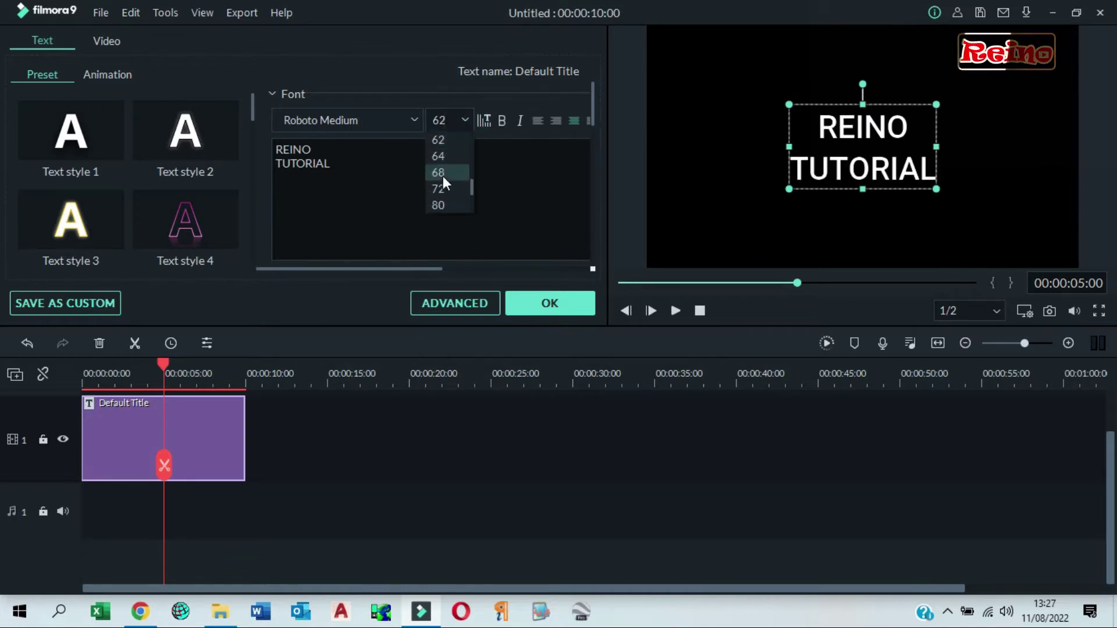
left_click(443, 172)
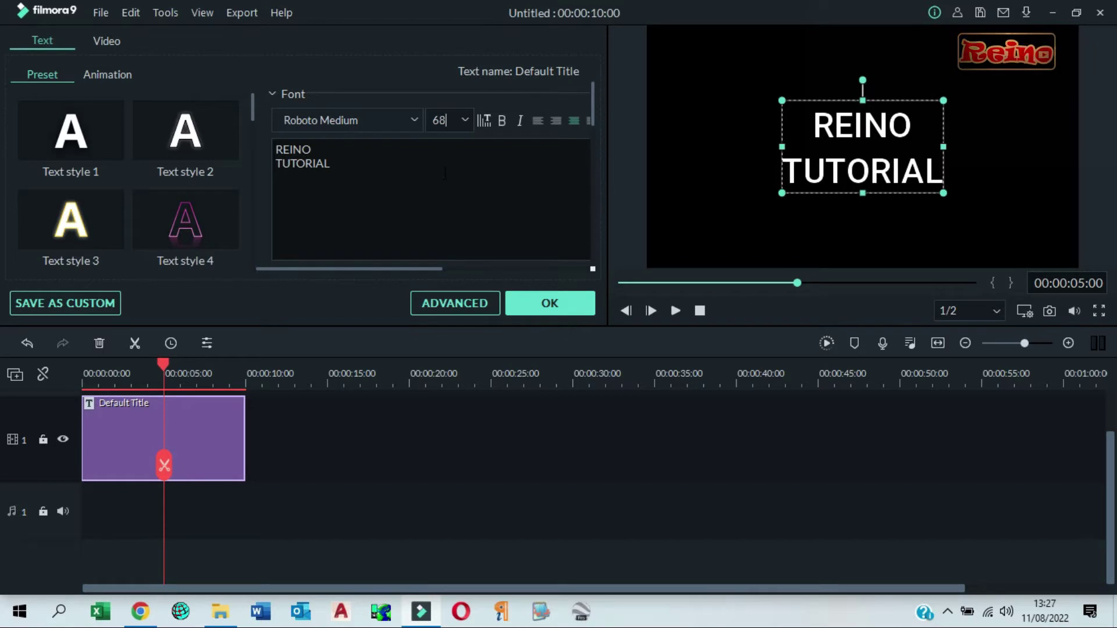
left_click(407, 118)
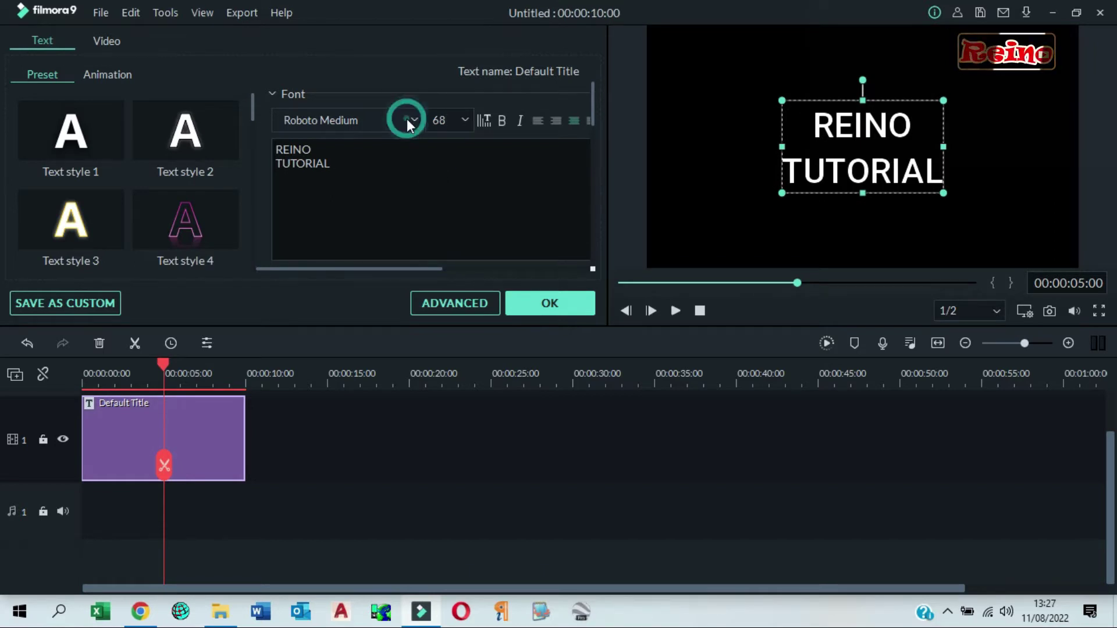
type("bat")
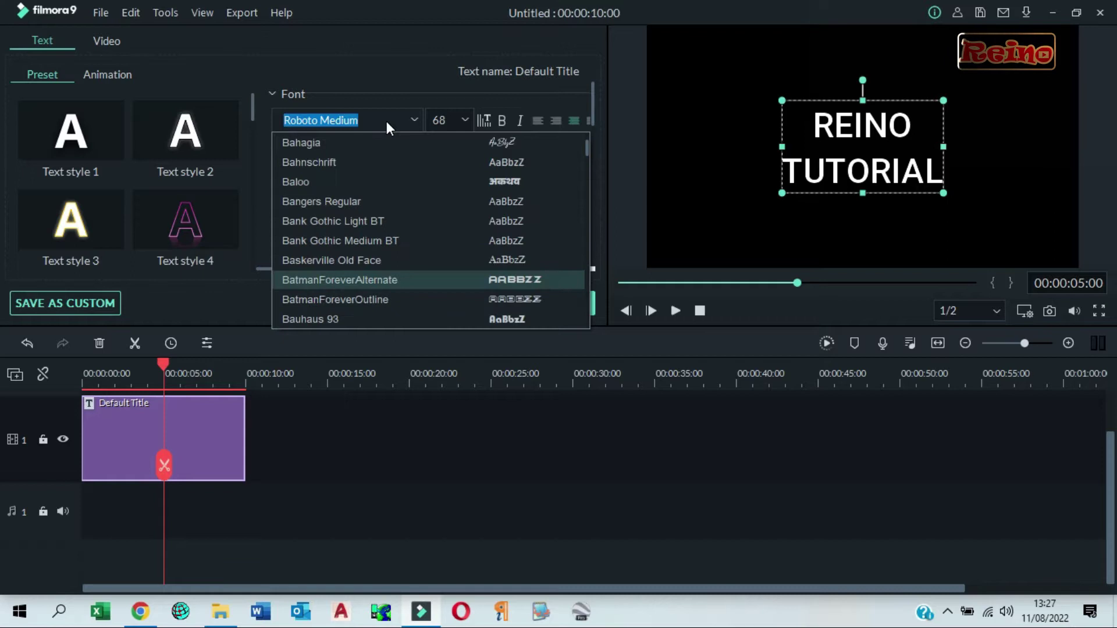
left_click(390, 90)
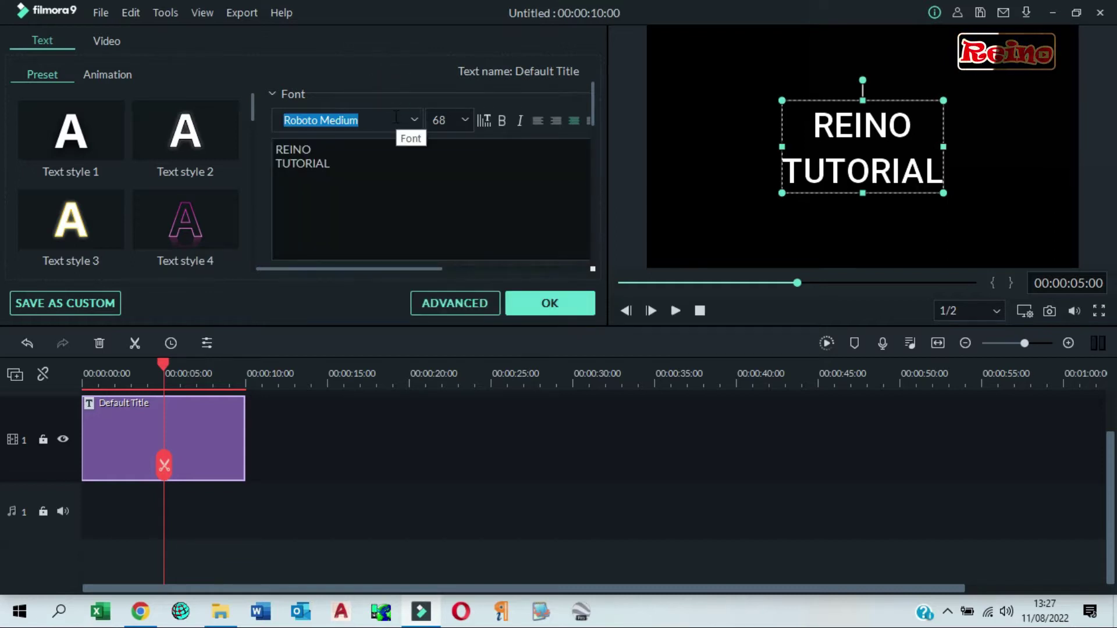
type("BATmanForeverAlternate")
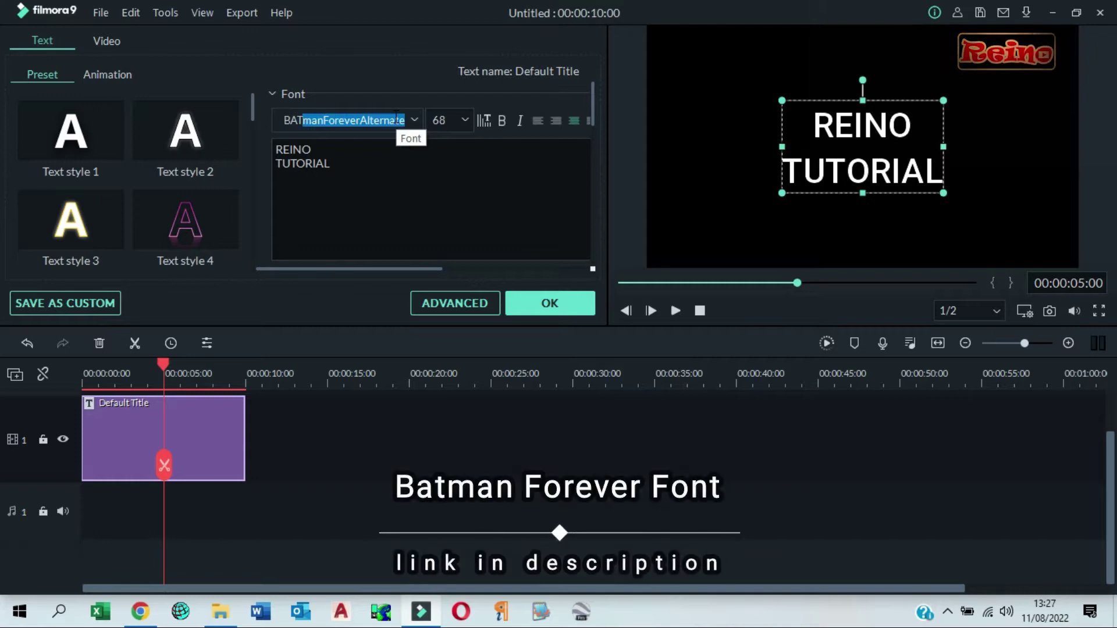
key("Return")
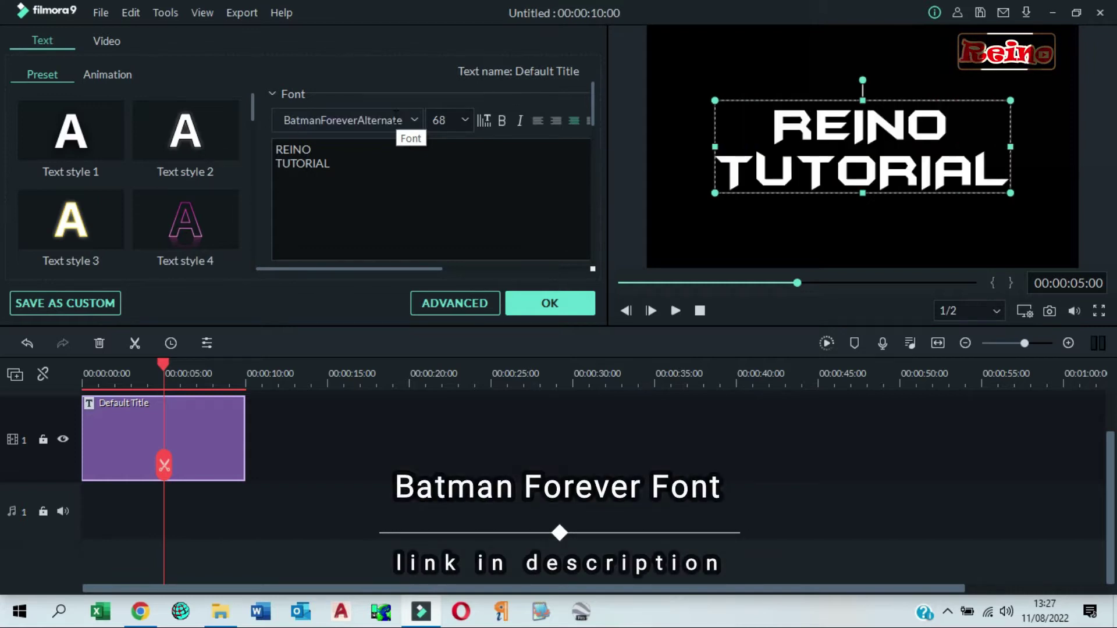
Step: Set the title font size to 62 and apply the title edits
double_click(429, 120)
type("62")
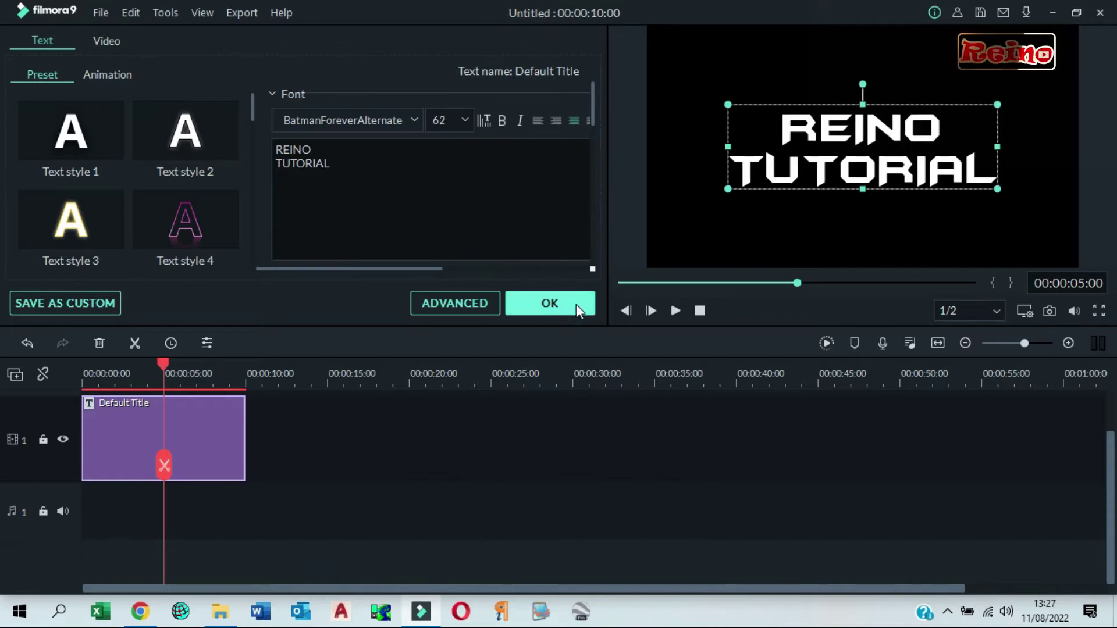
left_click(576, 304)
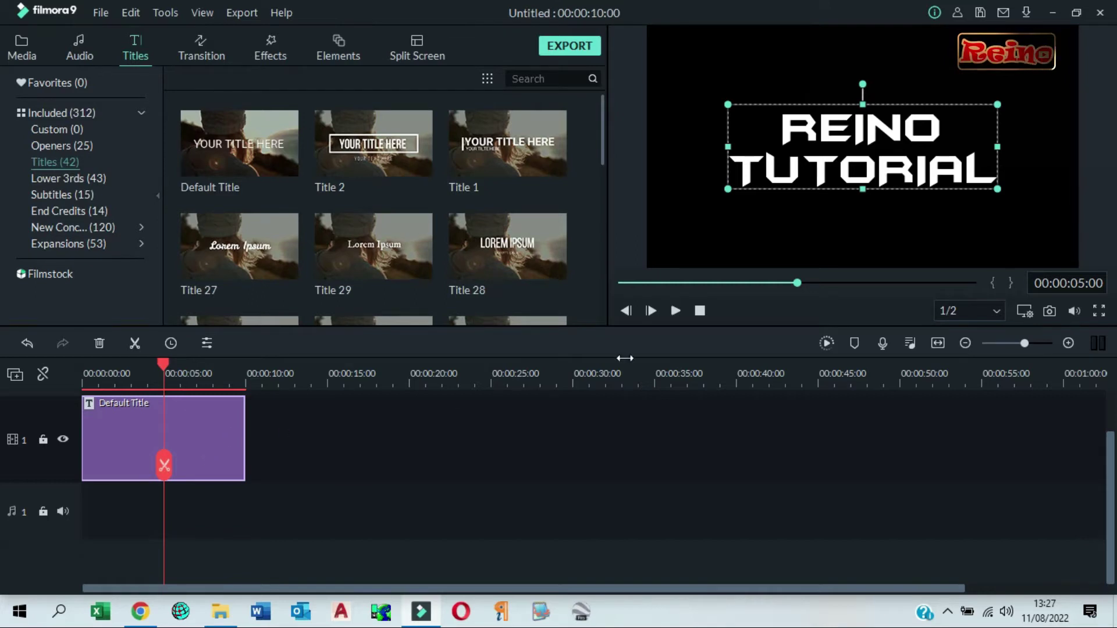
Step: Fit the timeline to the 10-second title and copy the title clip
left_click(700, 311)
scroll(299, 460, "up", 2)
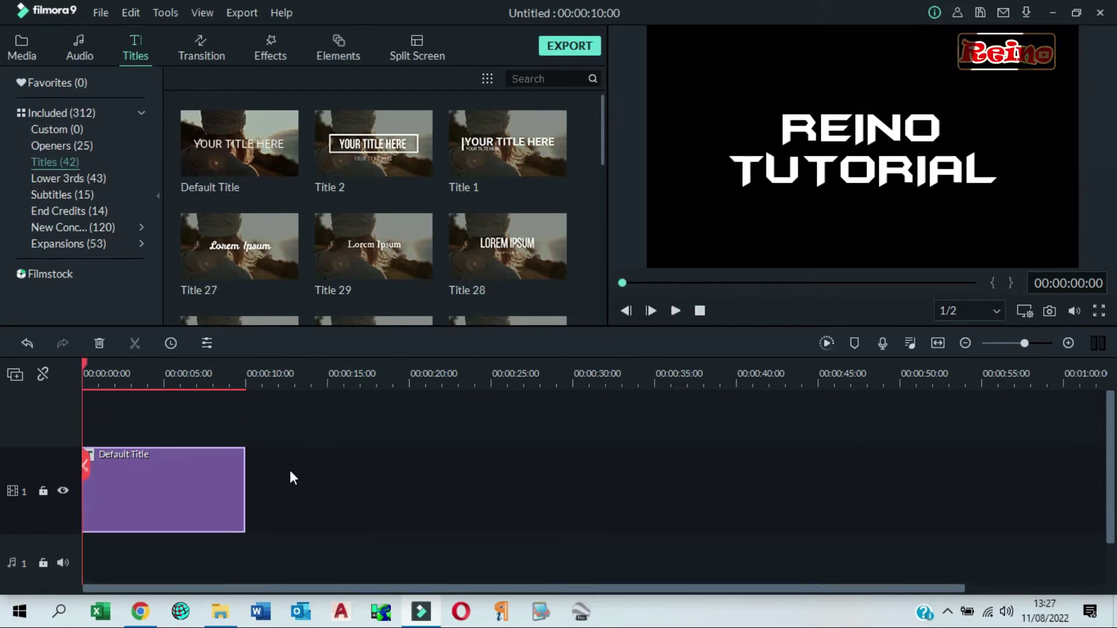
left_click(937, 343)
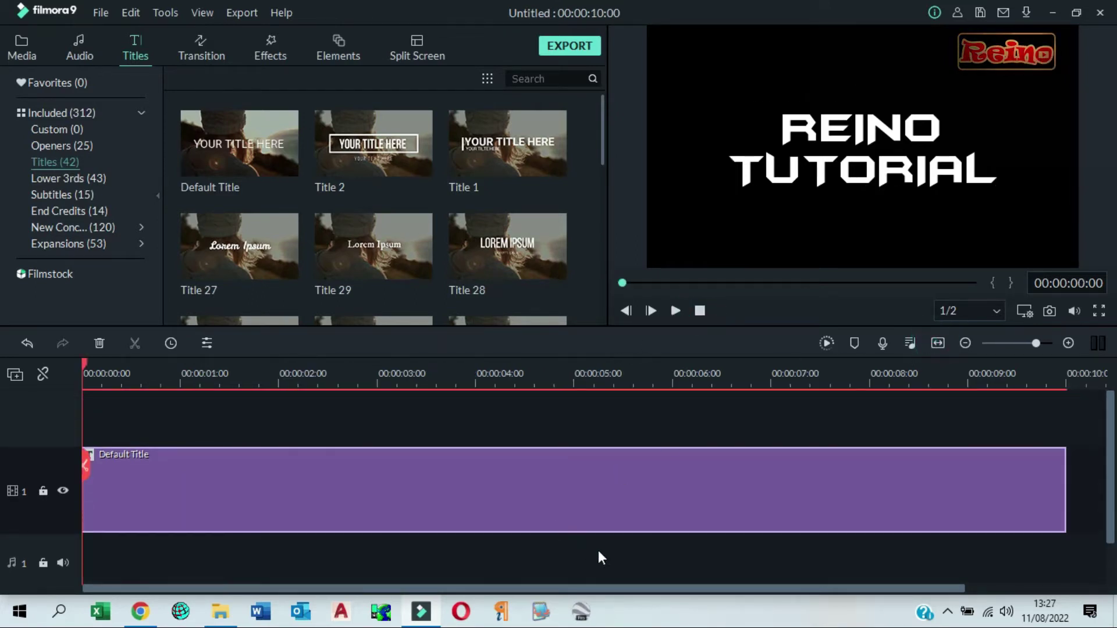
left_click_drag(598, 550, 520, 473)
right_click(508, 475)
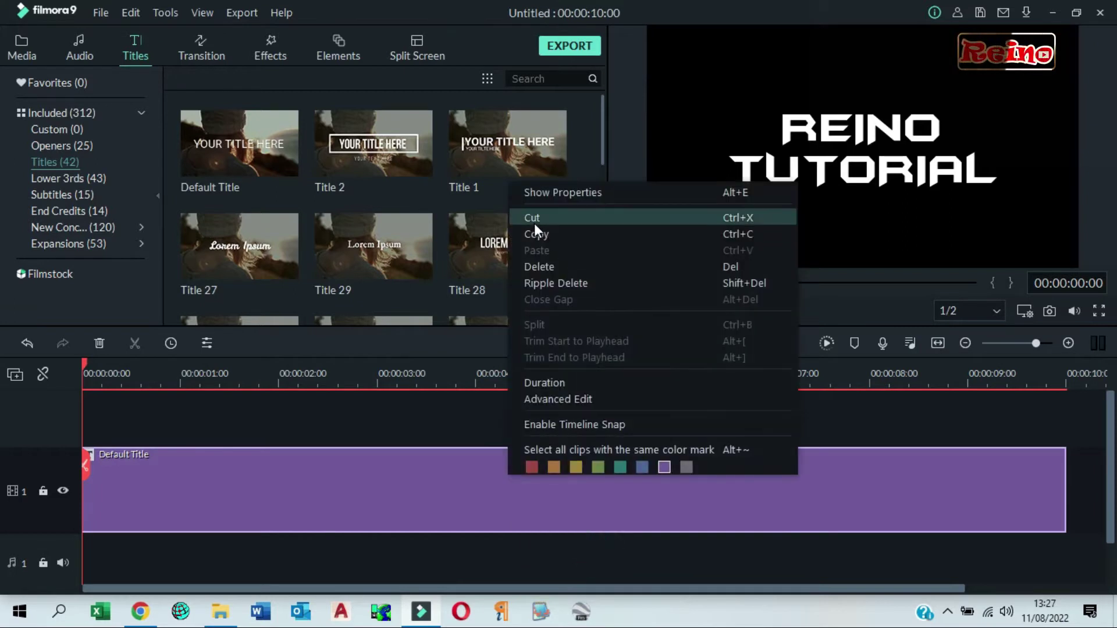
left_click(562, 233)
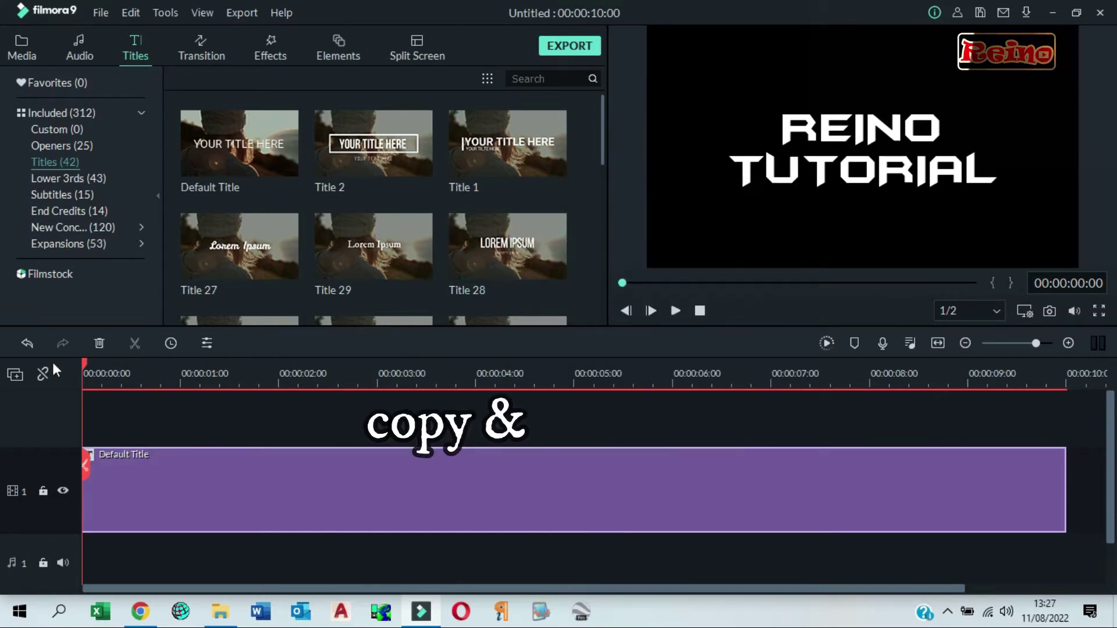
Step: Add a new video track and paste the title copy onto track 2
left_click(15, 375)
left_click(48, 388)
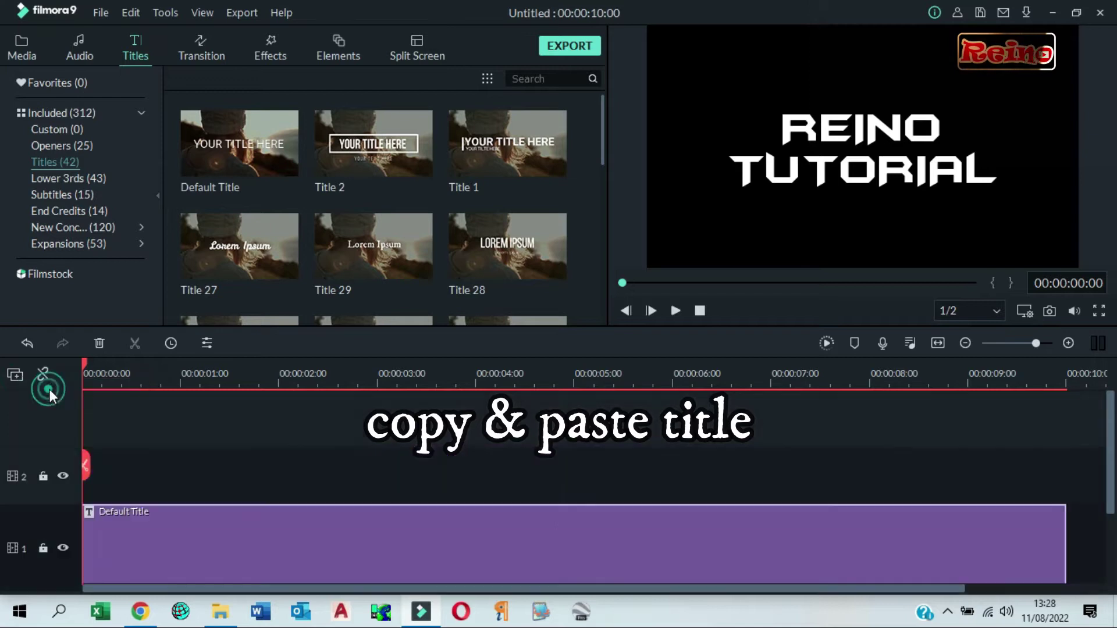
left_click(24, 476)
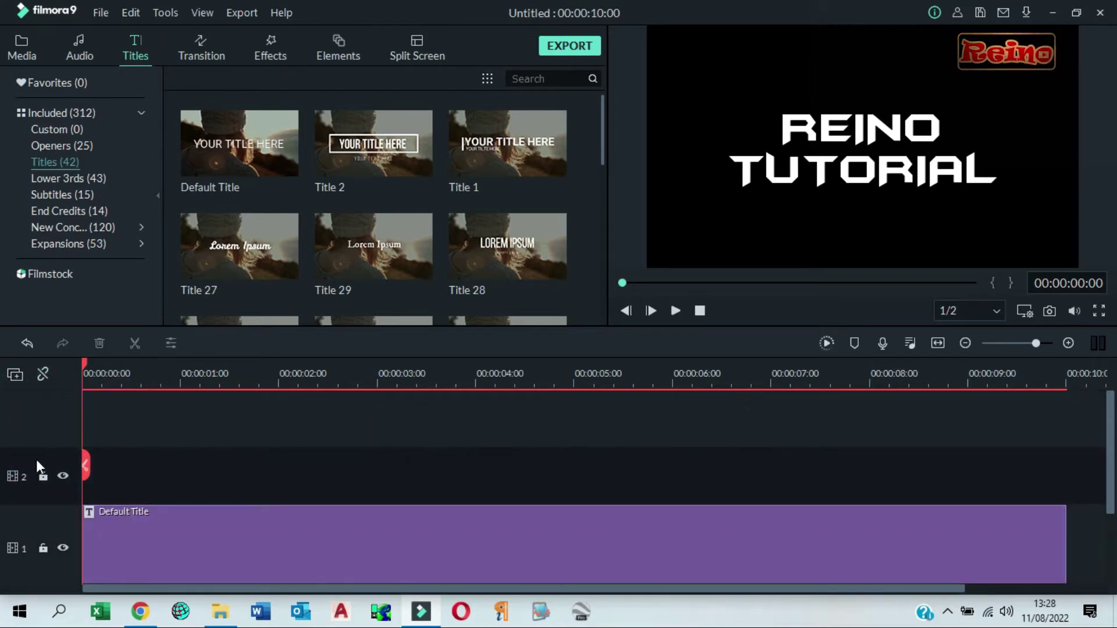
key("ctrl+v")
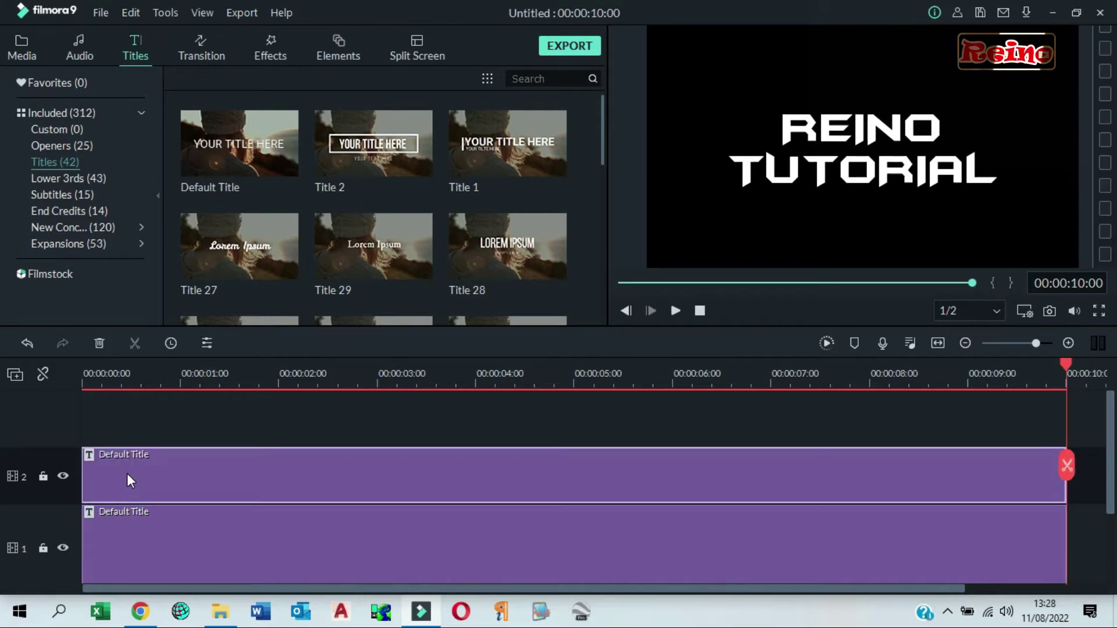
Step: Colour the track-2 title's text pure red using the Advanced text color picker
double_click(268, 480)
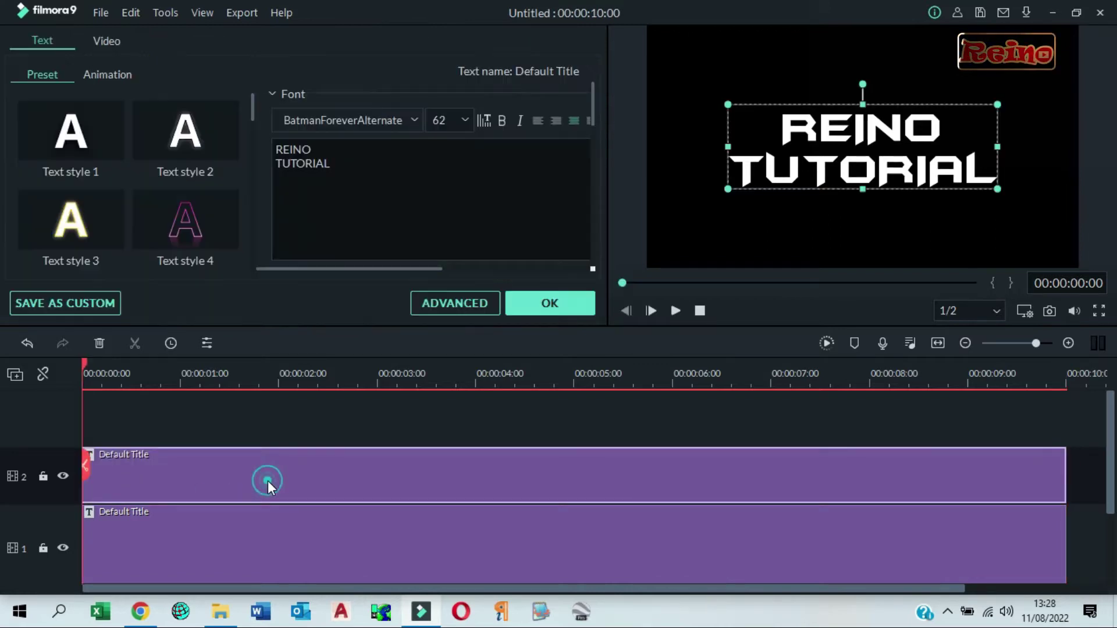
left_click(437, 301)
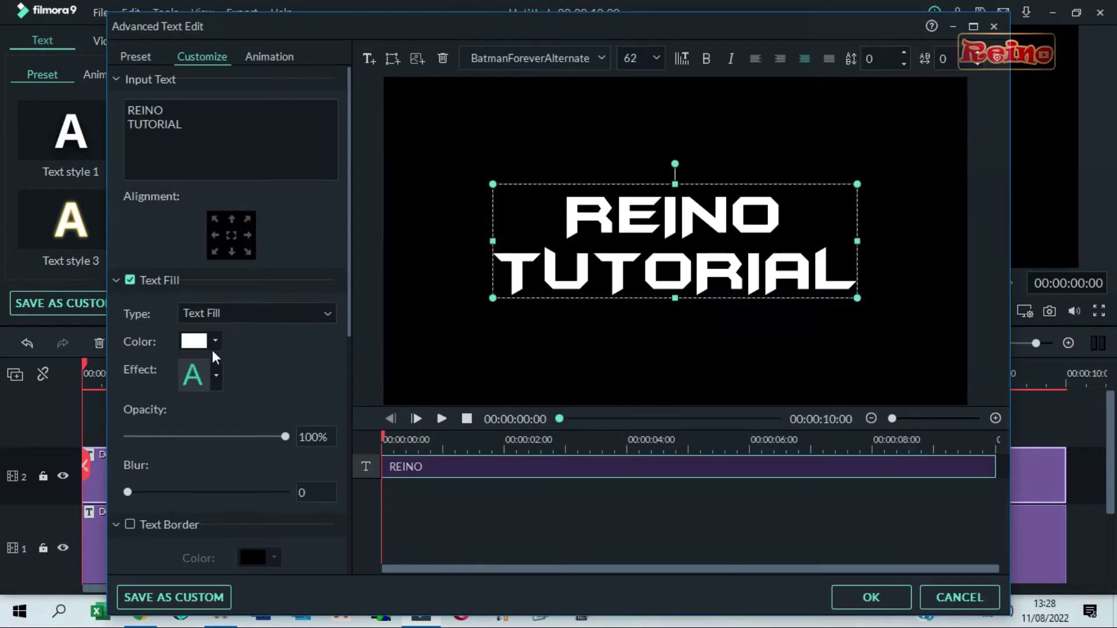
left_click(214, 342)
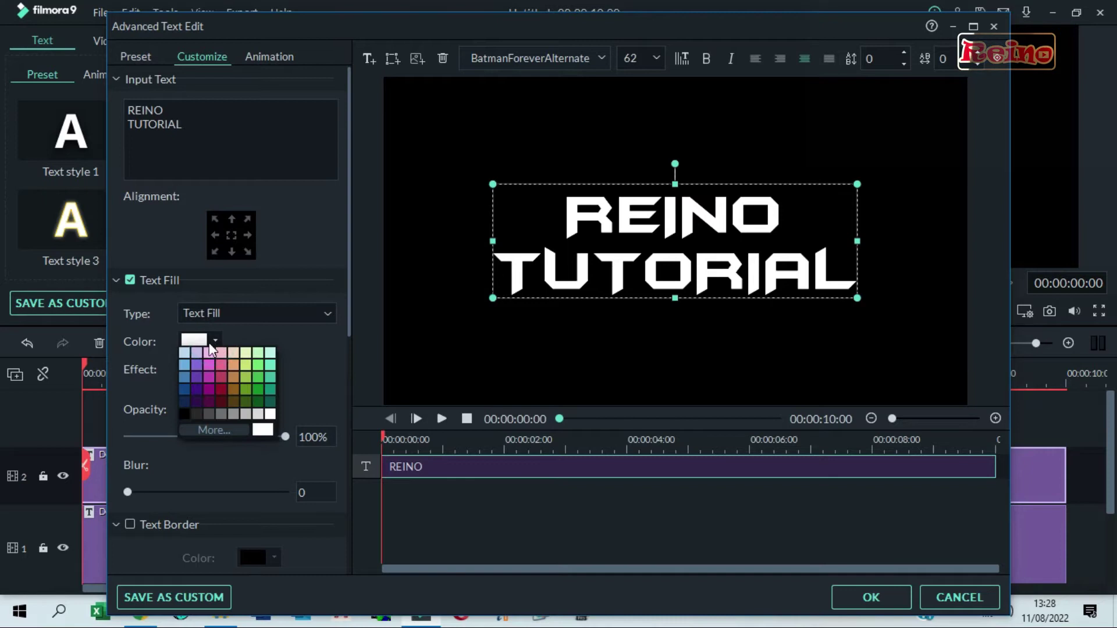
left_click(225, 430)
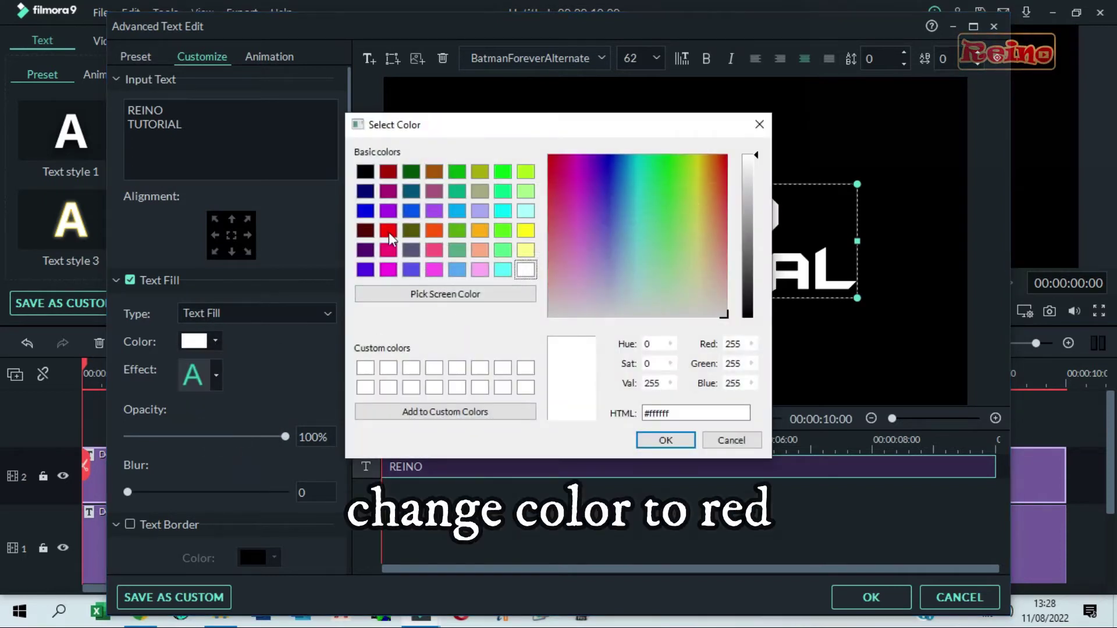
left_click(388, 232)
left_click(665, 439)
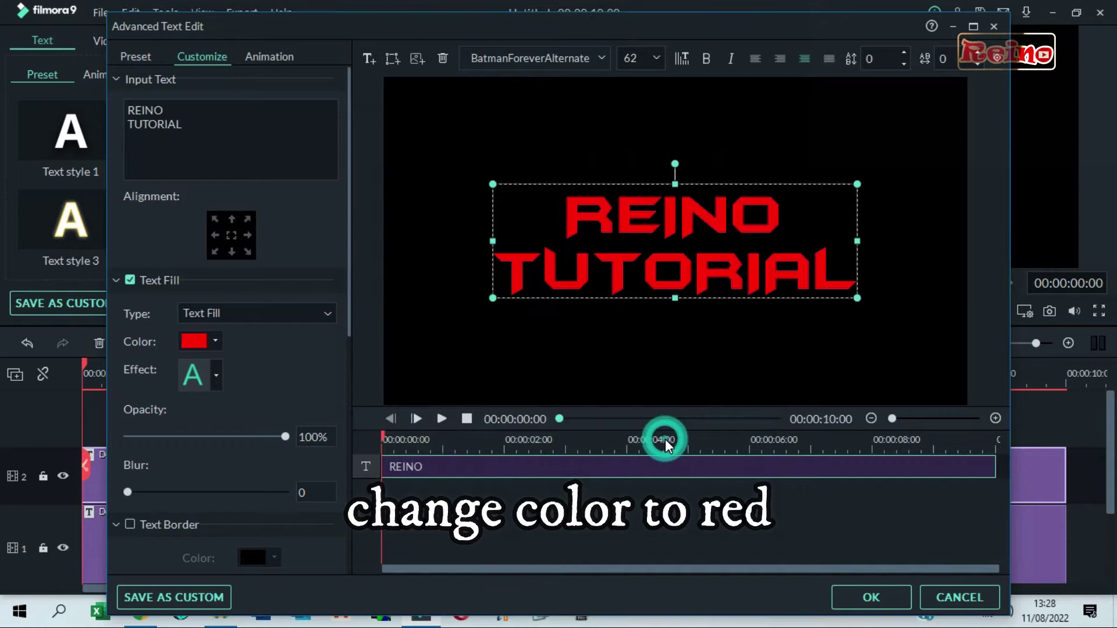
left_click(873, 596)
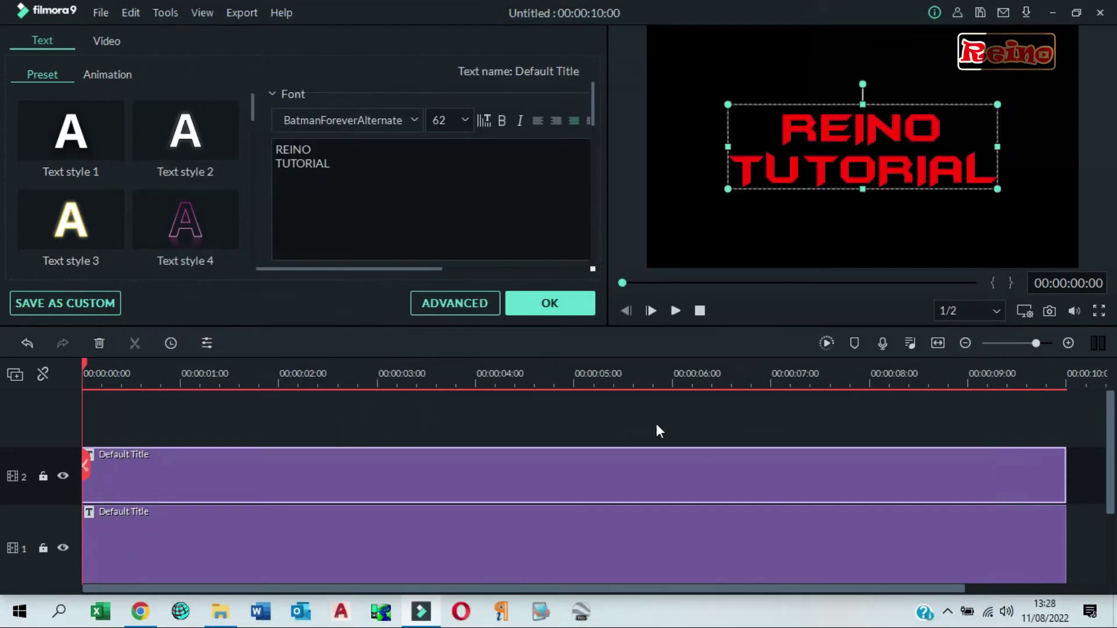
Step: Move the track-2 red title clip so it starts at 00:00:03:00
left_click(561, 298)
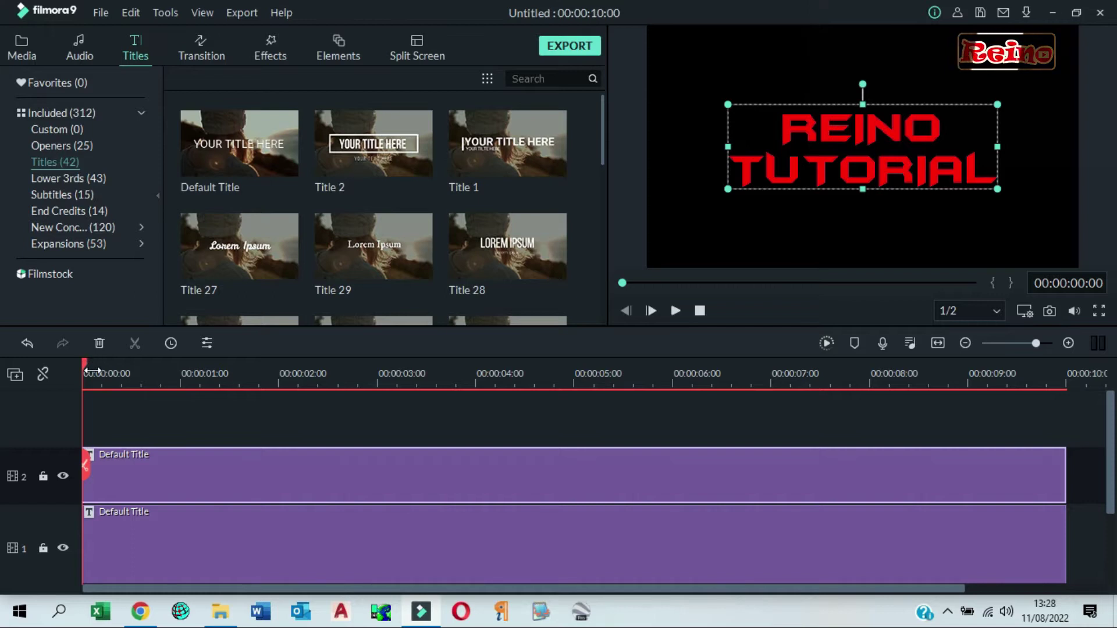
left_click_drag(83, 362, 379, 399)
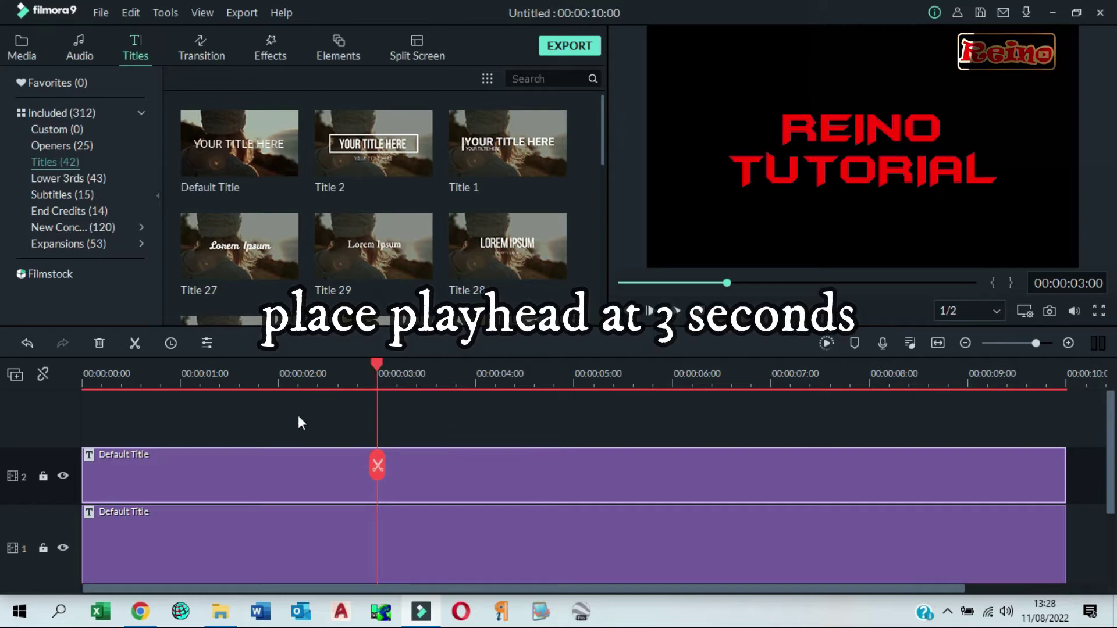
left_click_drag(134, 466, 427, 476)
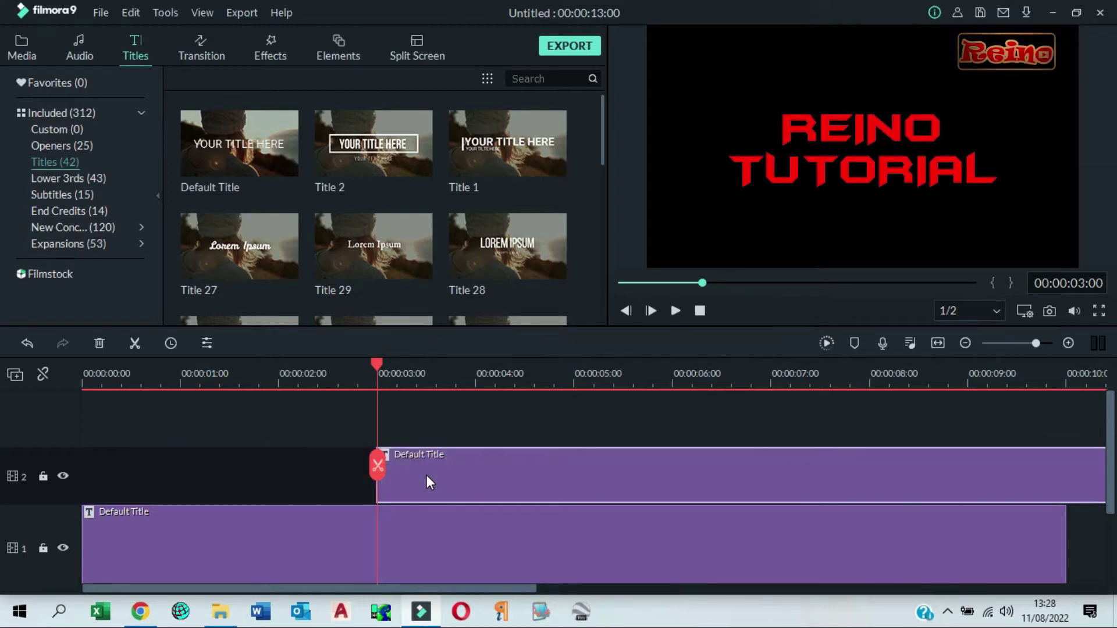
left_click(699, 310)
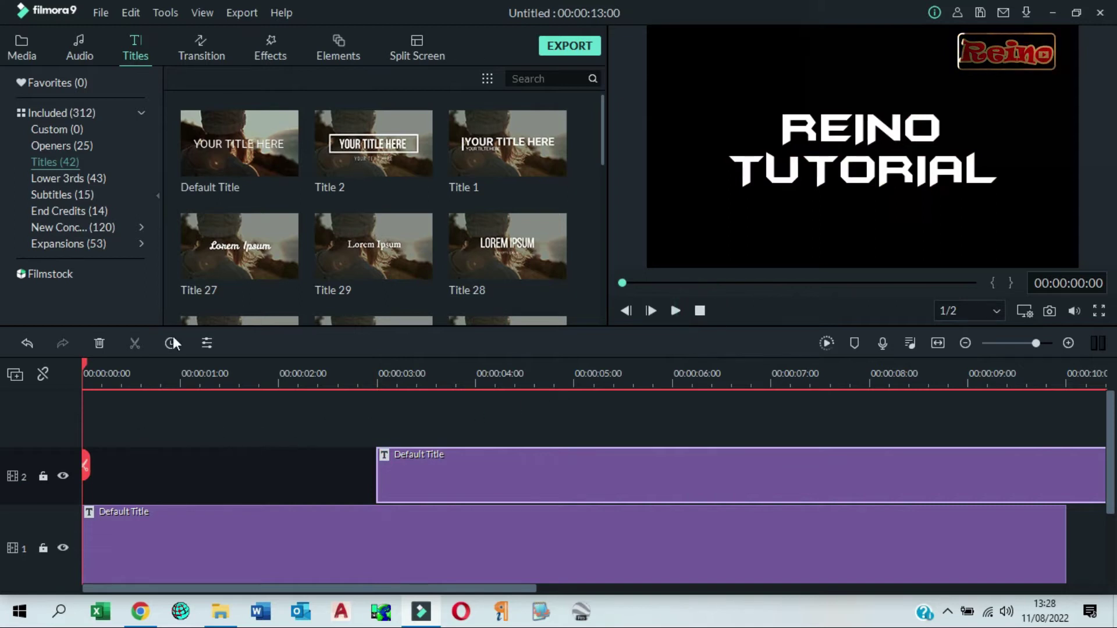
Step: Drop the Dissolve transition onto the start of the track-2 title
left_click(23, 49)
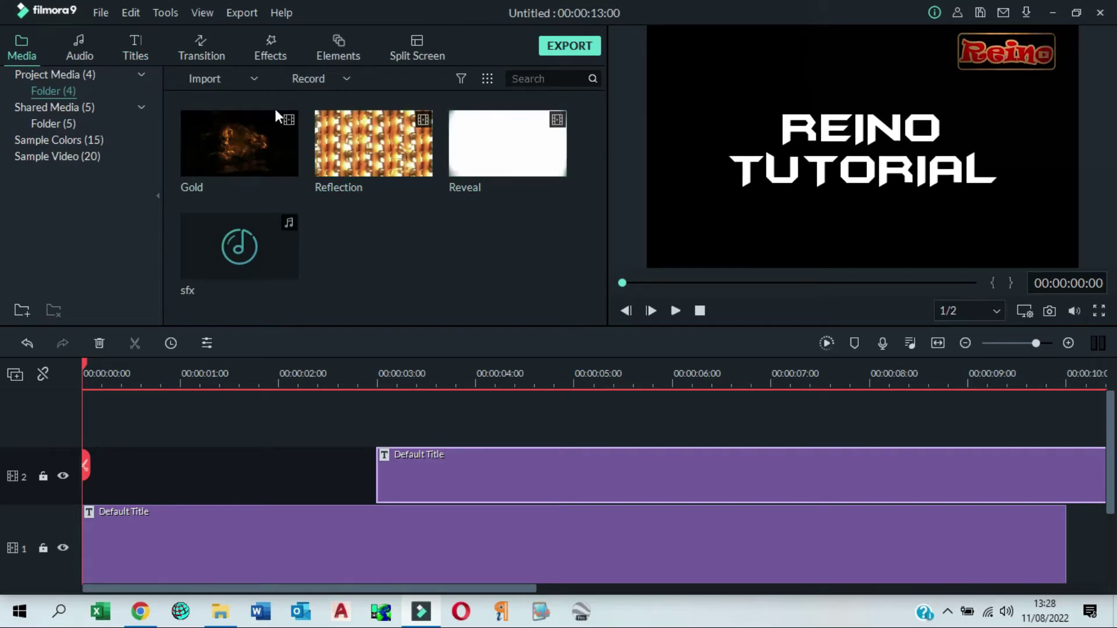
left_click(203, 58)
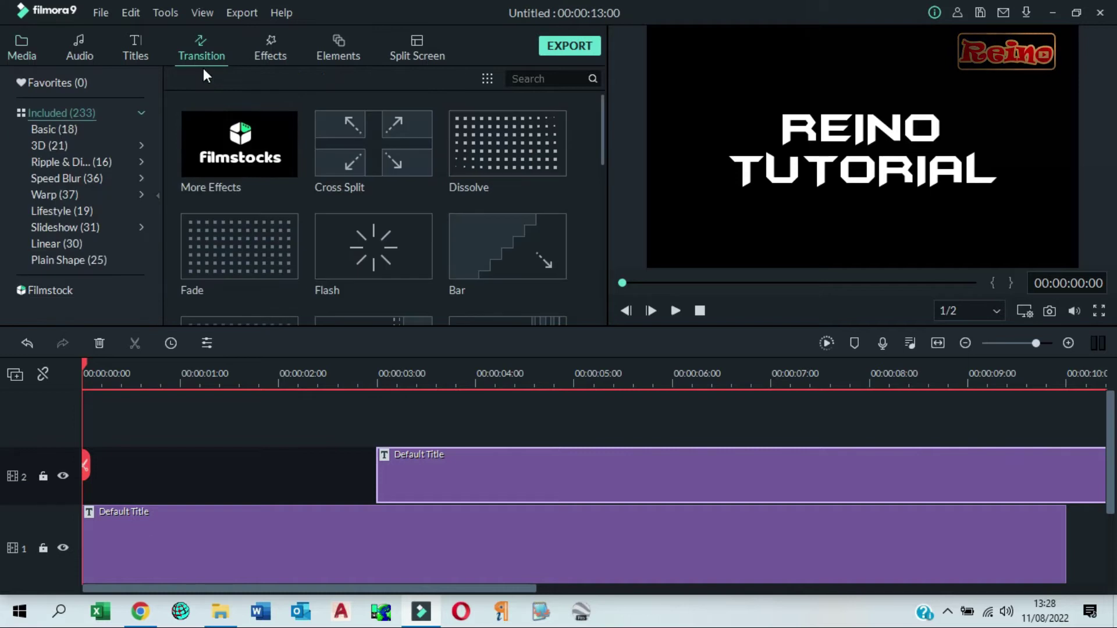
mouse_move(508, 143)
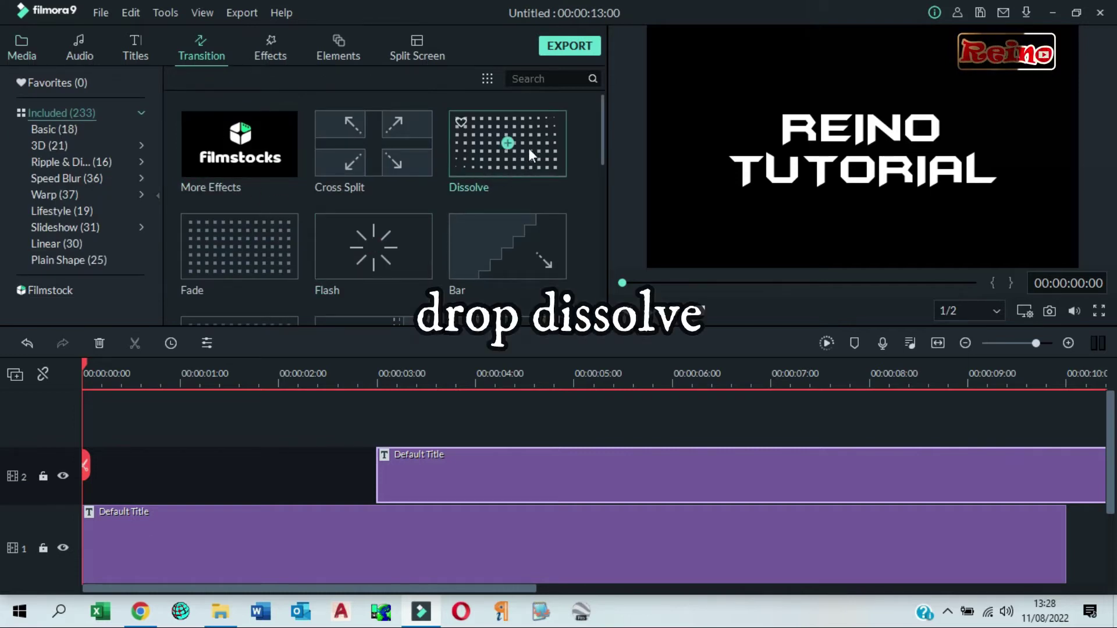
left_click_drag(528, 147, 439, 432)
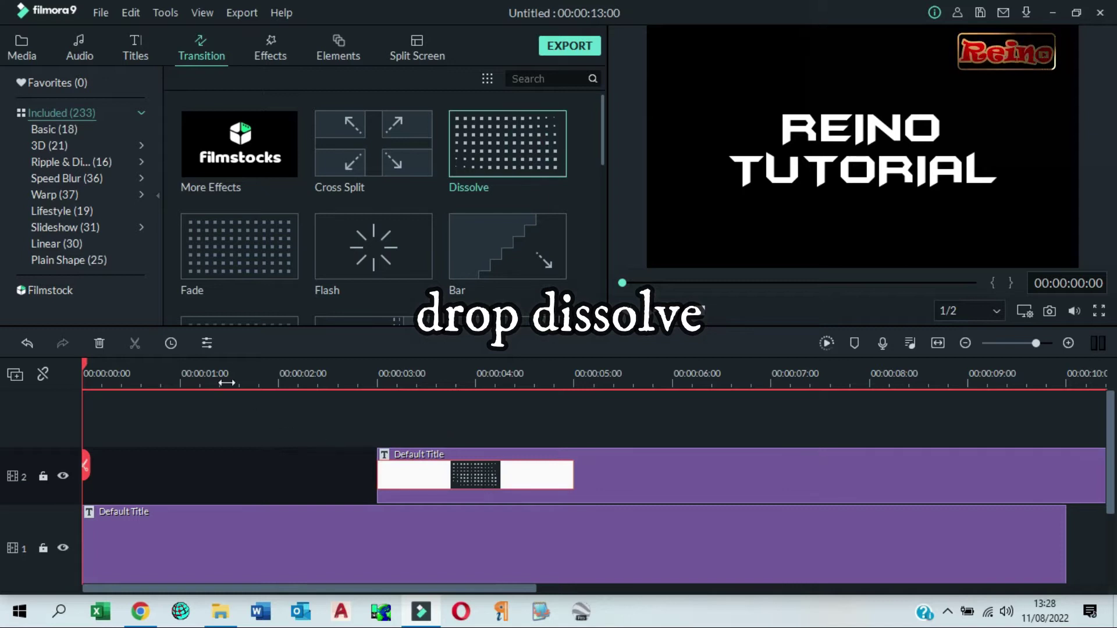
Step: Set the Dissolve transition's duration to 00:00:01:00
left_click(170, 343)
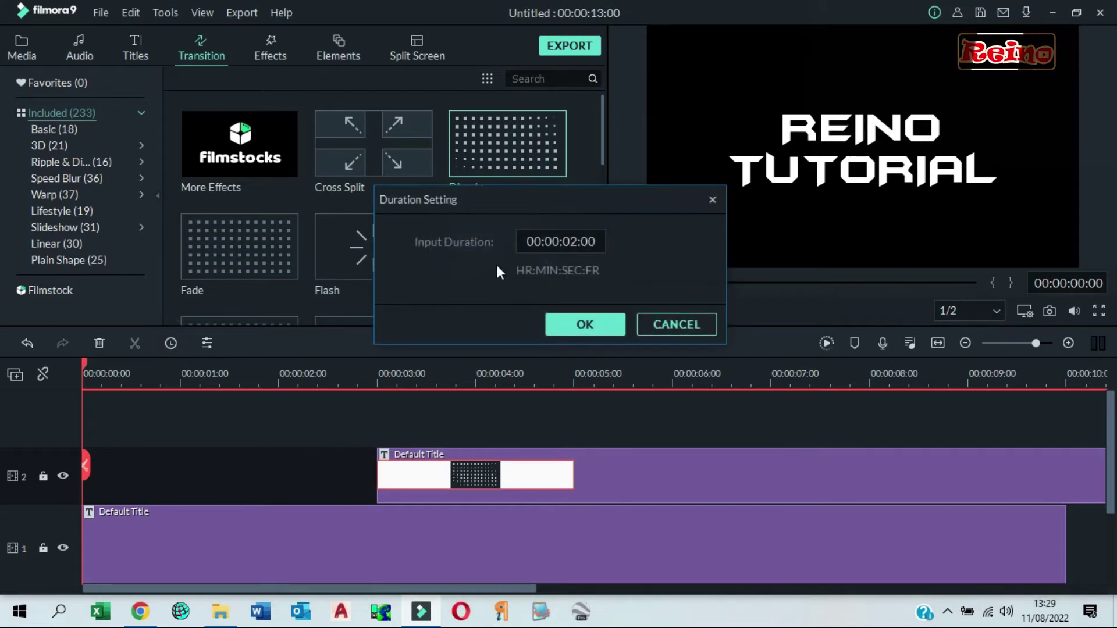
left_click_drag(595, 242, 567, 242)
type("1:00")
double_click(574, 242)
left_click(574, 242)
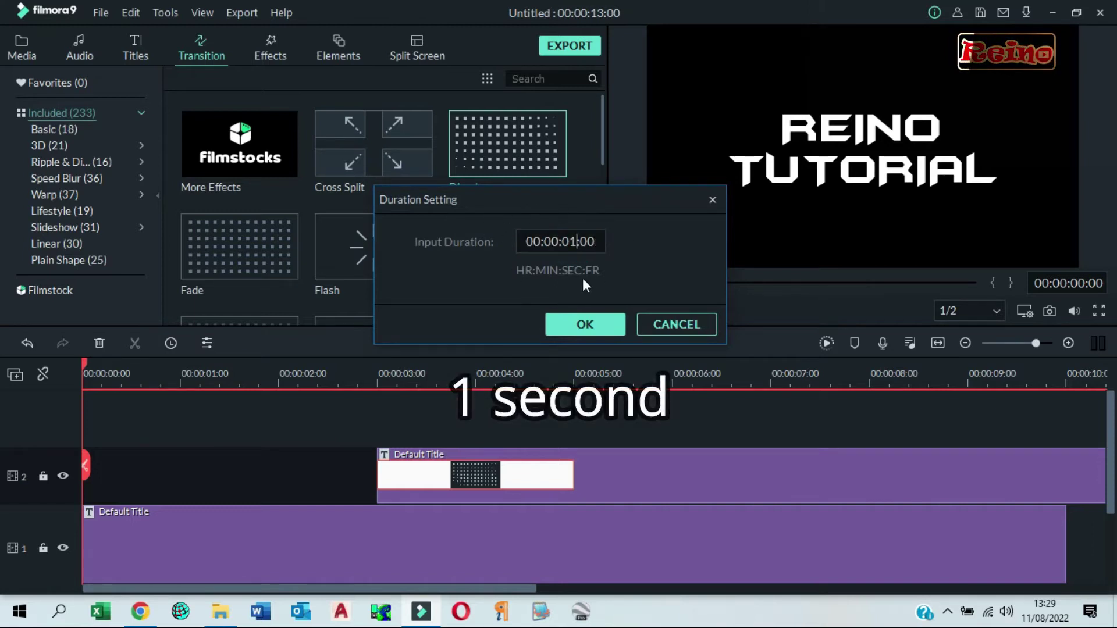
left_click(586, 324)
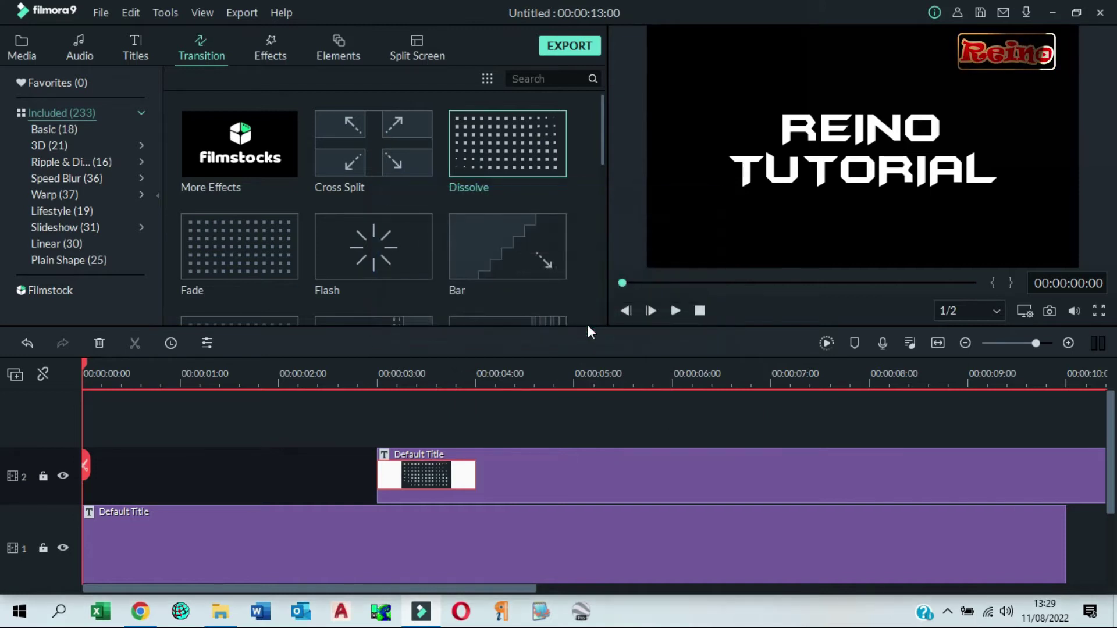
mouse_move(239, 246)
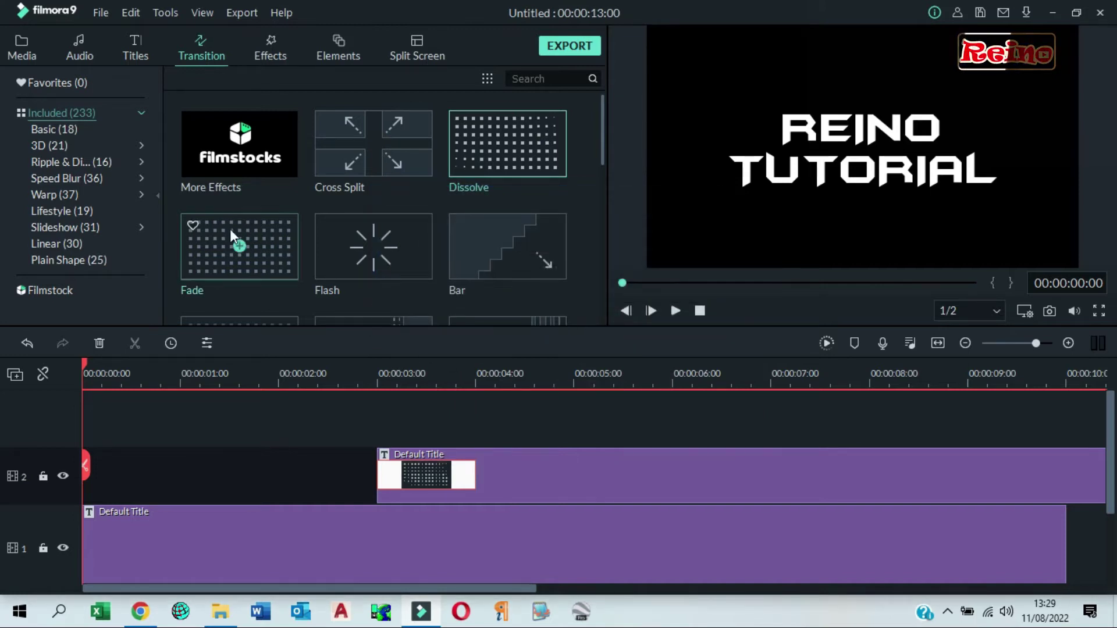
Step: Place the Reveal clip on a new third track above both titles
left_click(30, 48)
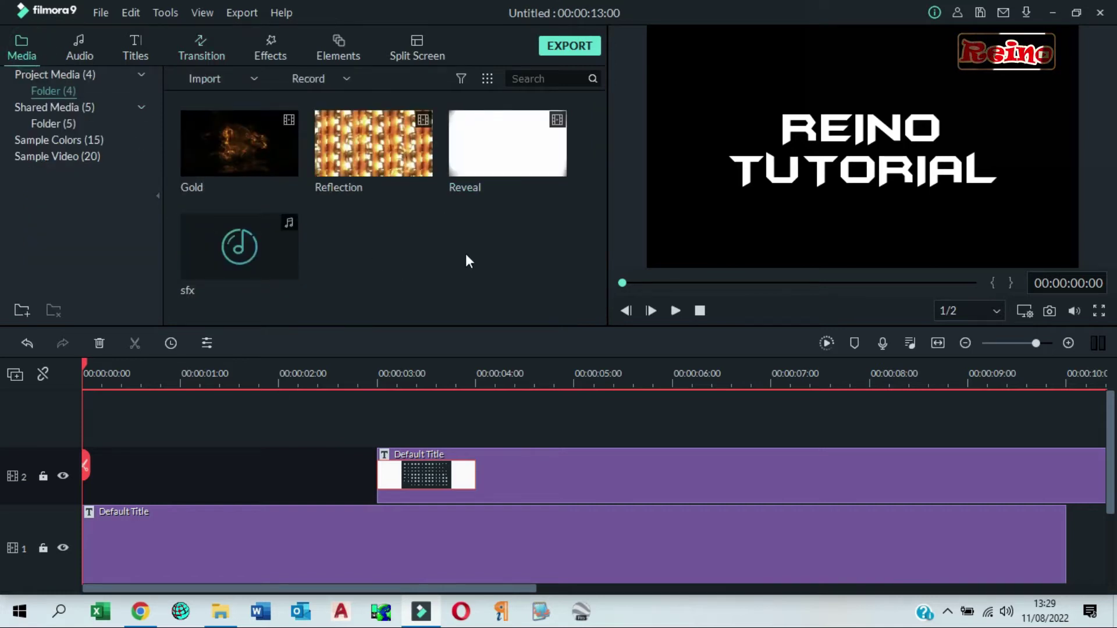
mouse_move(508, 144)
left_click_drag(529, 154, 44, 427)
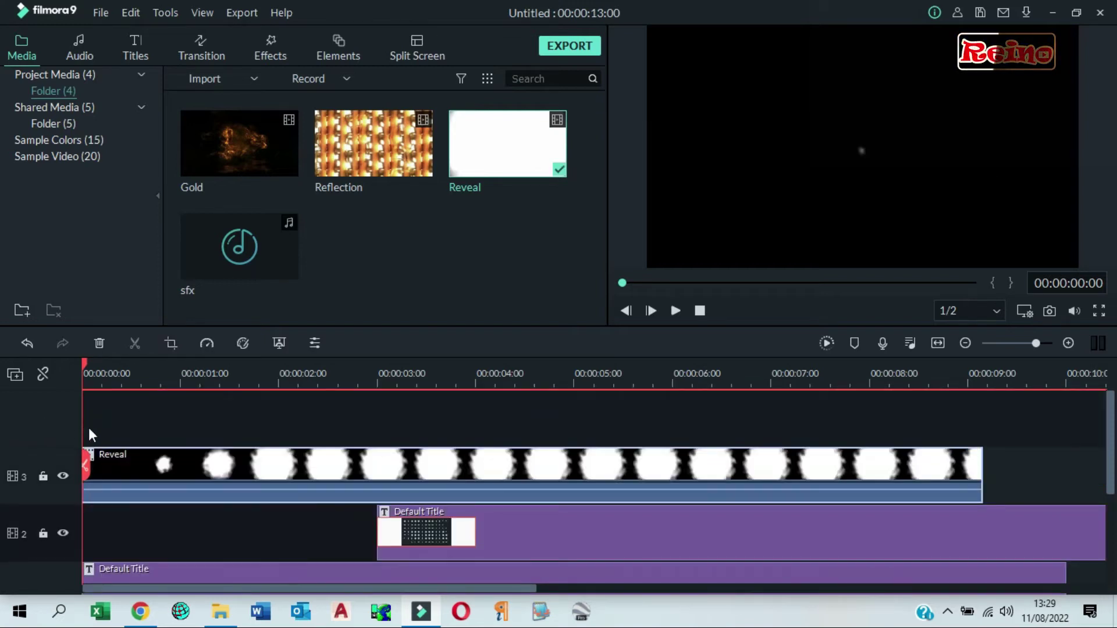
left_click(305, 466)
Step: Set the Reveal clip's compositing blending mode to Multiply
double_click(306, 466)
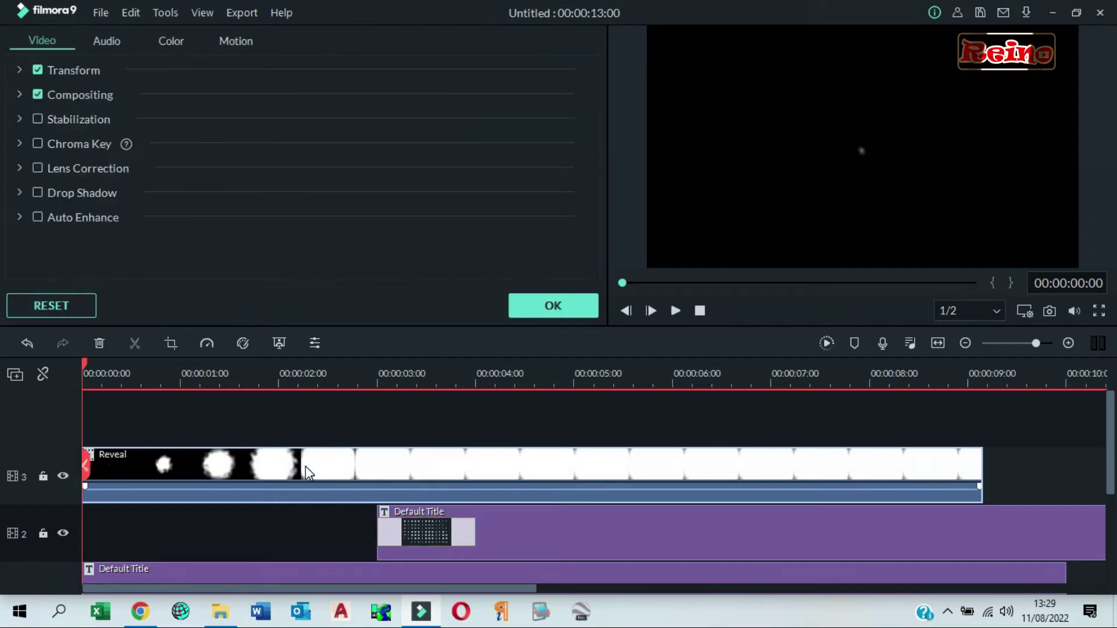
left_click(18, 93)
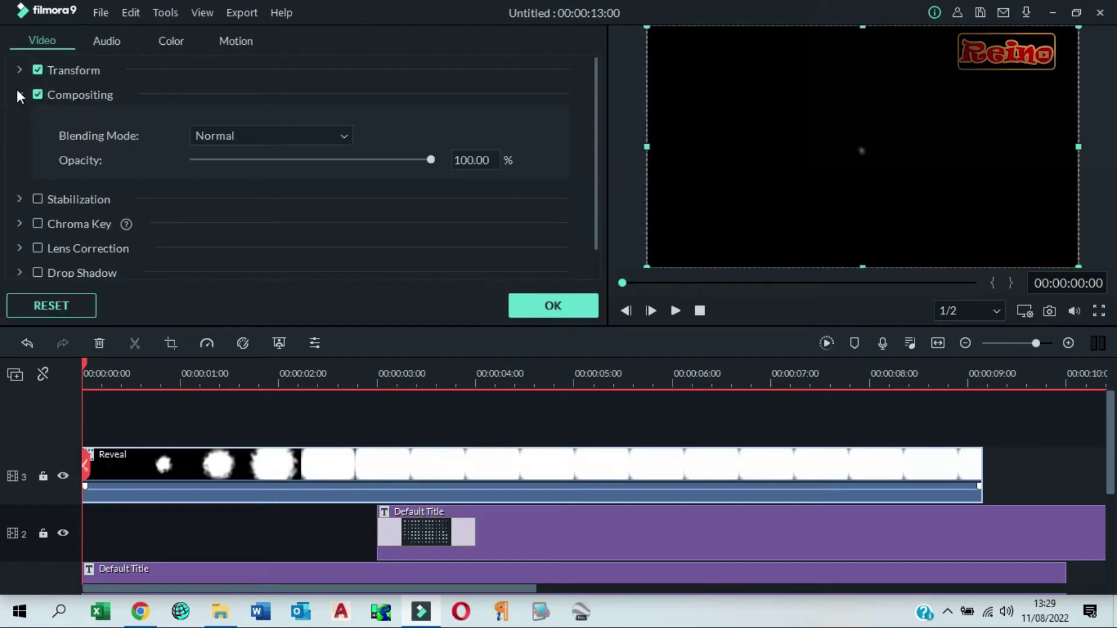
left_click(345, 136)
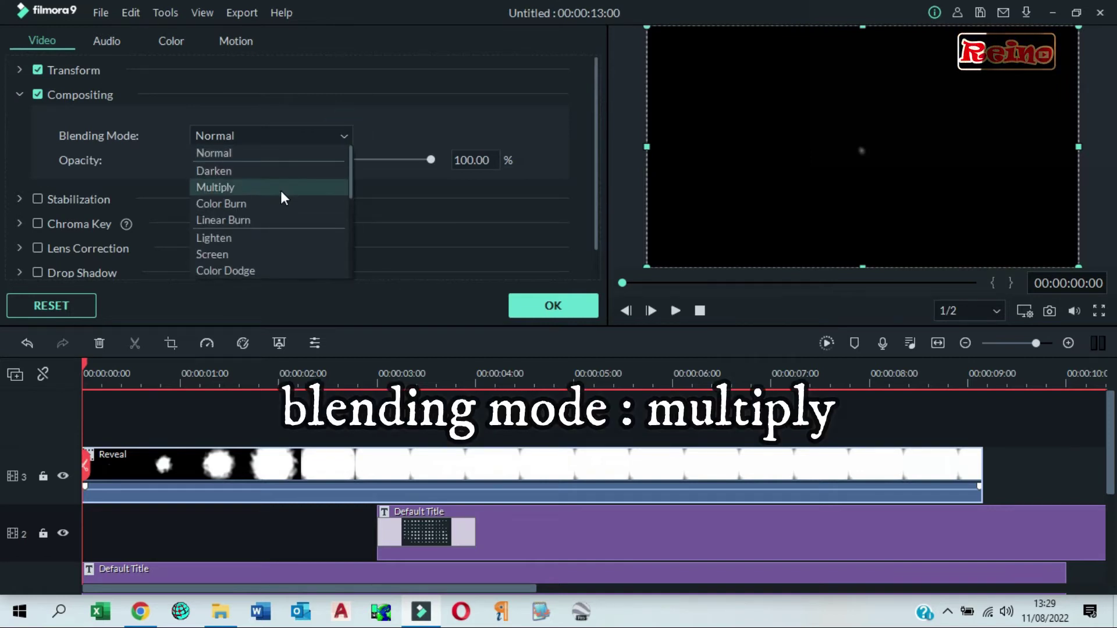
left_click(277, 189)
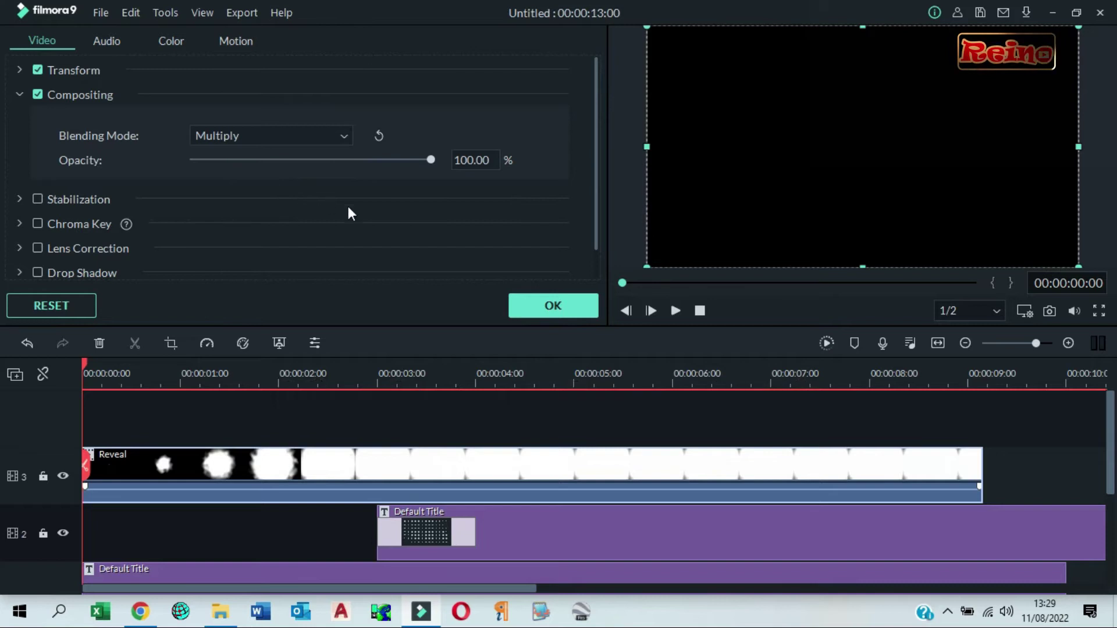
left_click(591, 307)
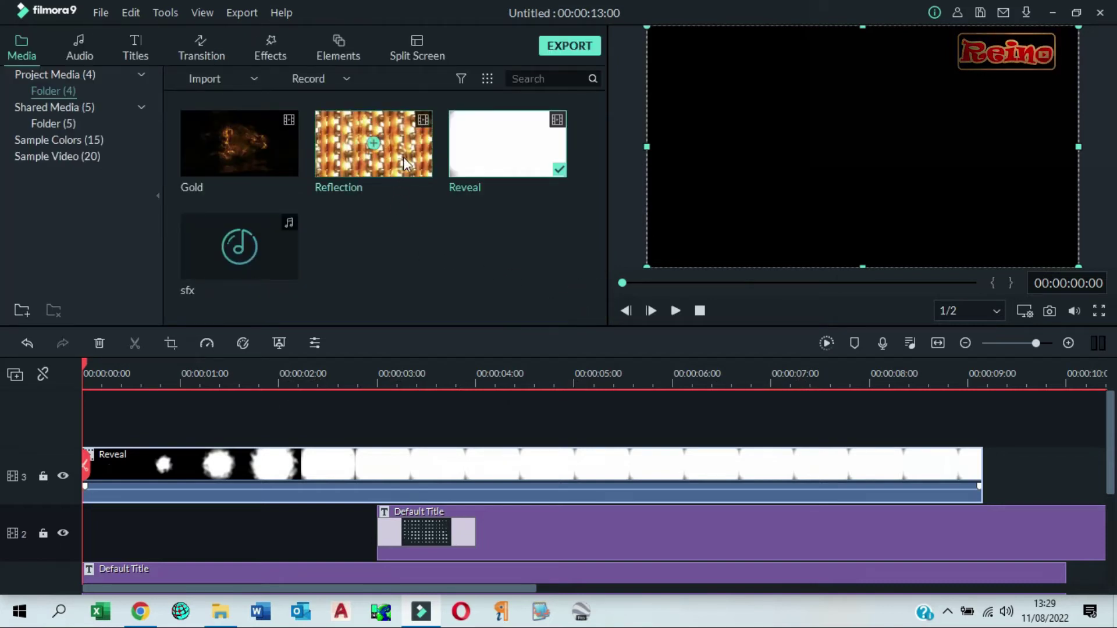
Step: Place Reflection at 0:00 on a new fourth track and set its blending mode to Multiply
left_click_drag(397, 144, 239, 418)
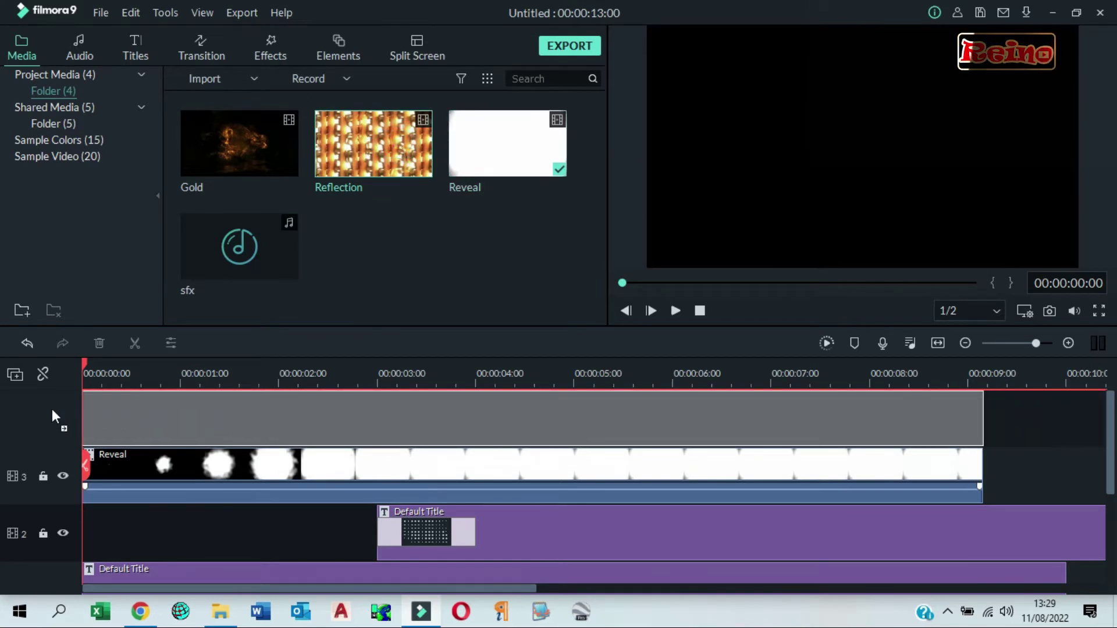
left_click_drag(239, 418, 52, 408)
mouse_move(320, 472)
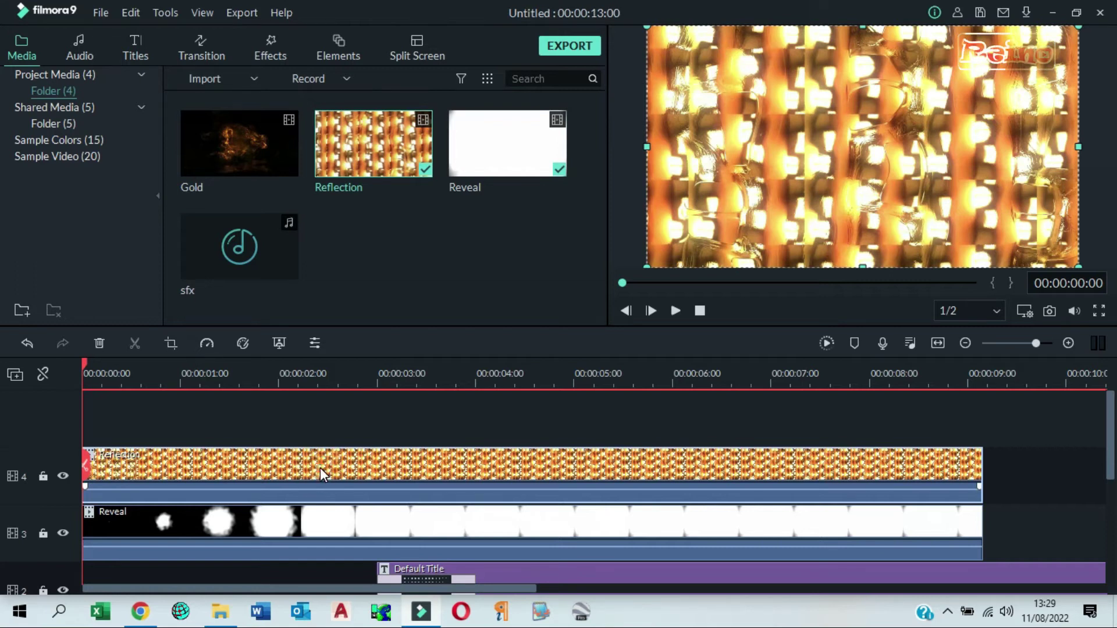
double_click(320, 468)
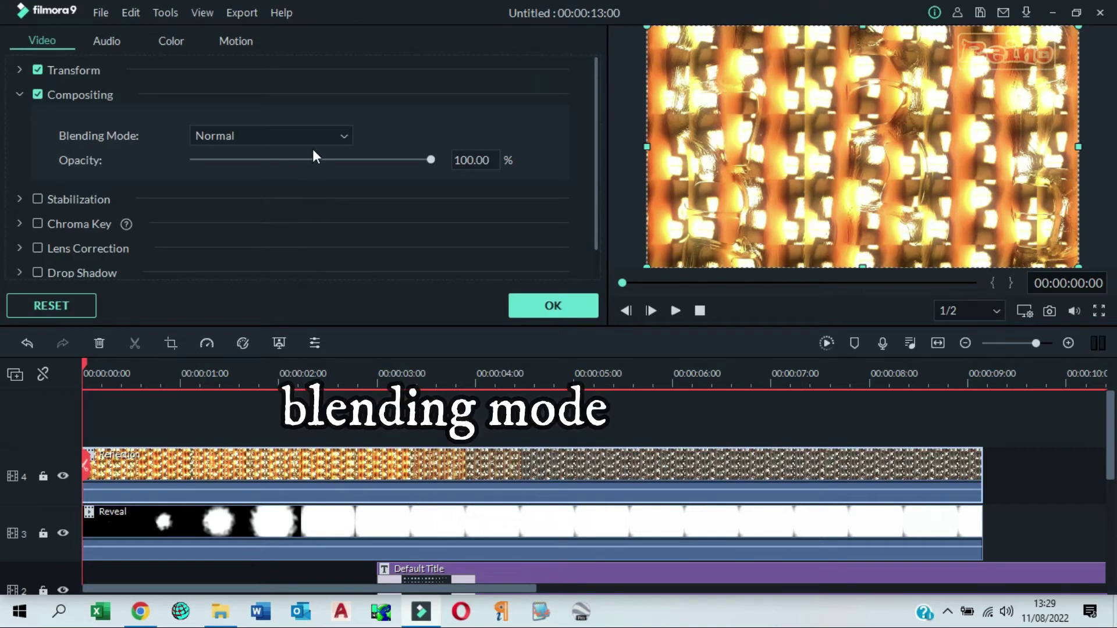
left_click(342, 135)
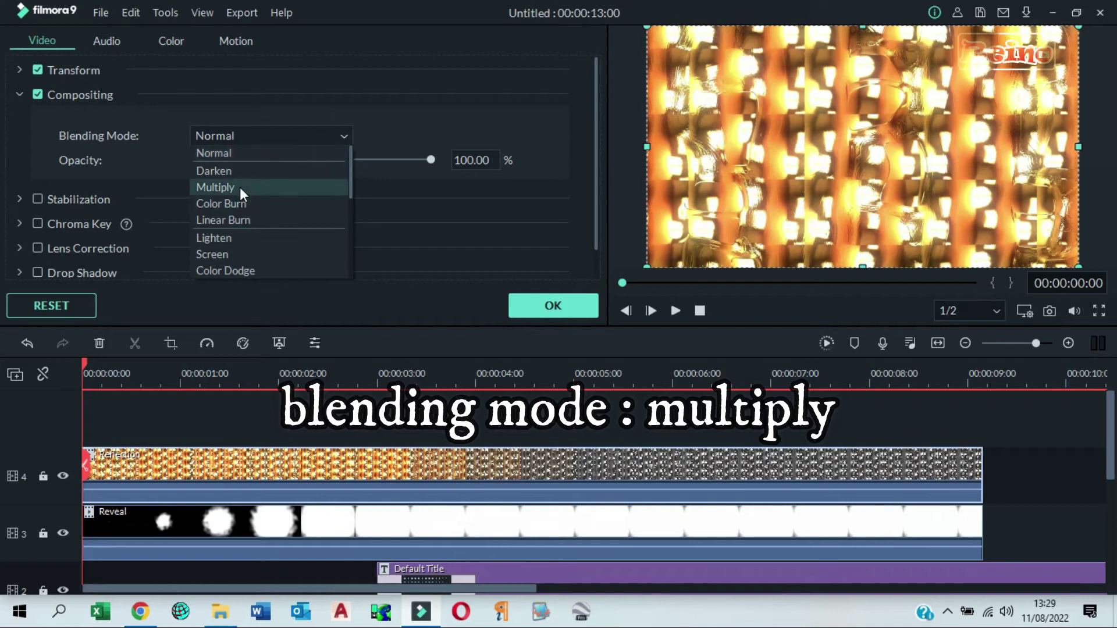
left_click(259, 186)
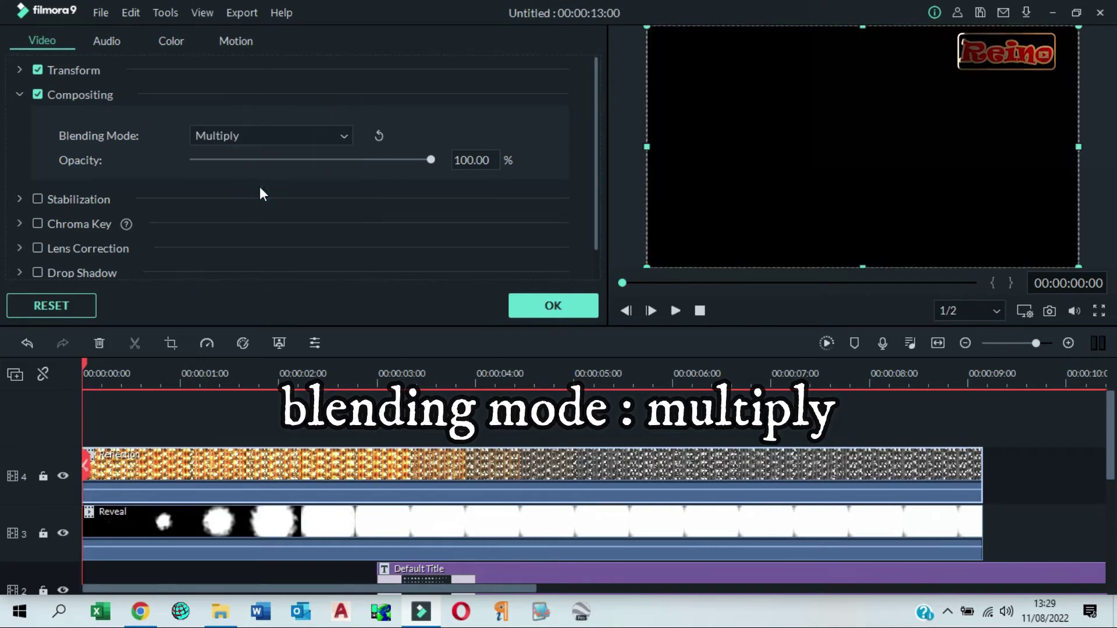
left_click(20, 94)
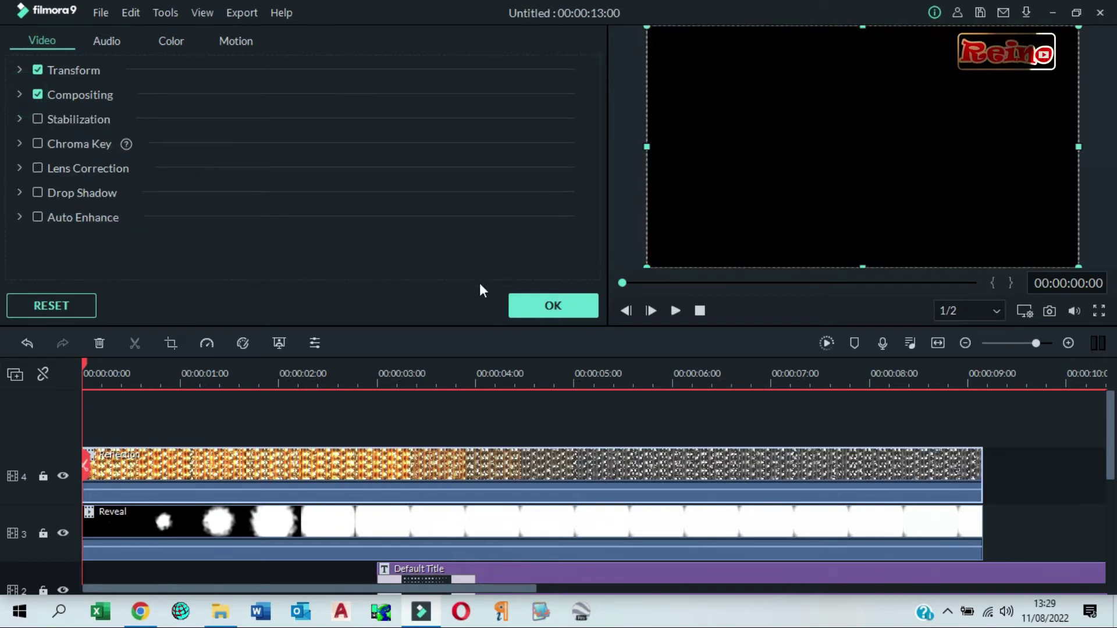
left_click(526, 304)
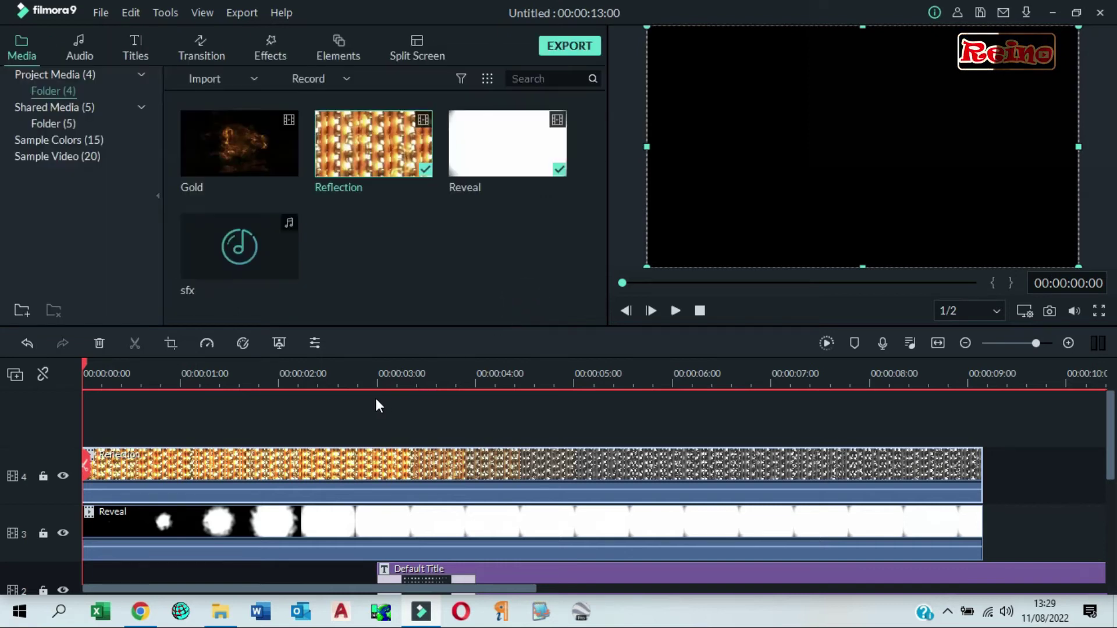
mouse_move(240, 144)
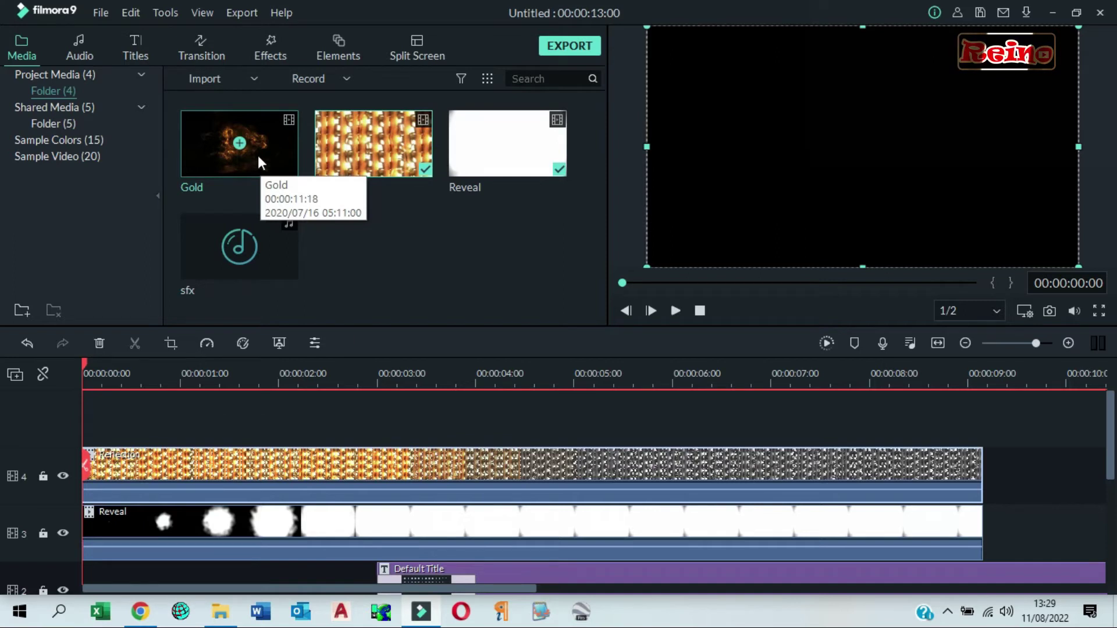
Step: Place Gold at 0:00 on a new fifth track and set its blending mode to Screen
left_click_drag(268, 137, 169, 413)
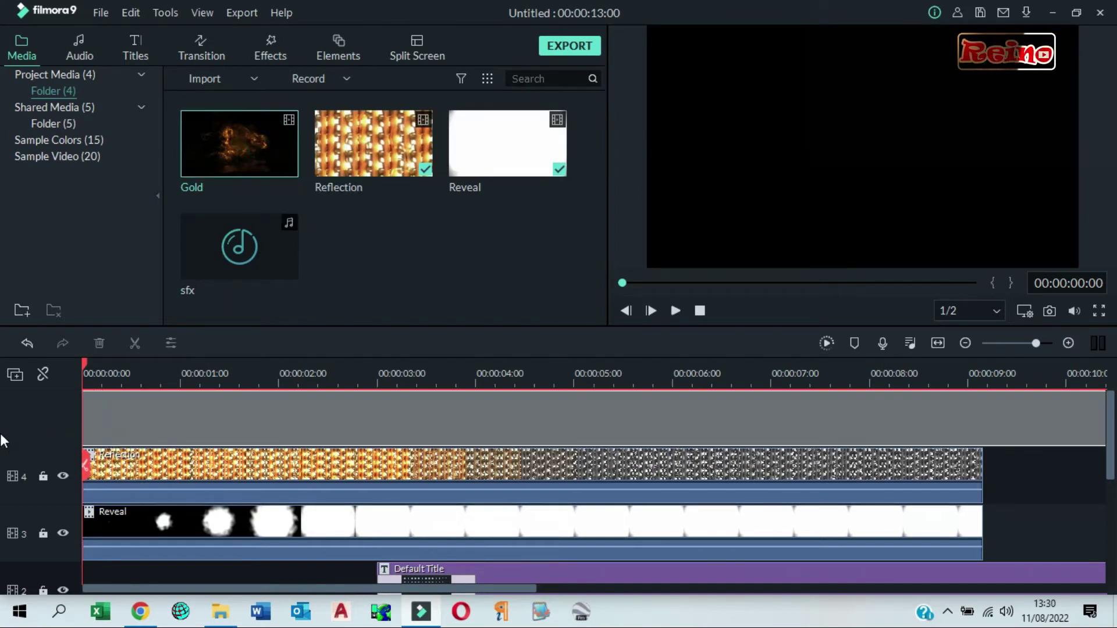
left_click_drag(0, 441, 43, 411)
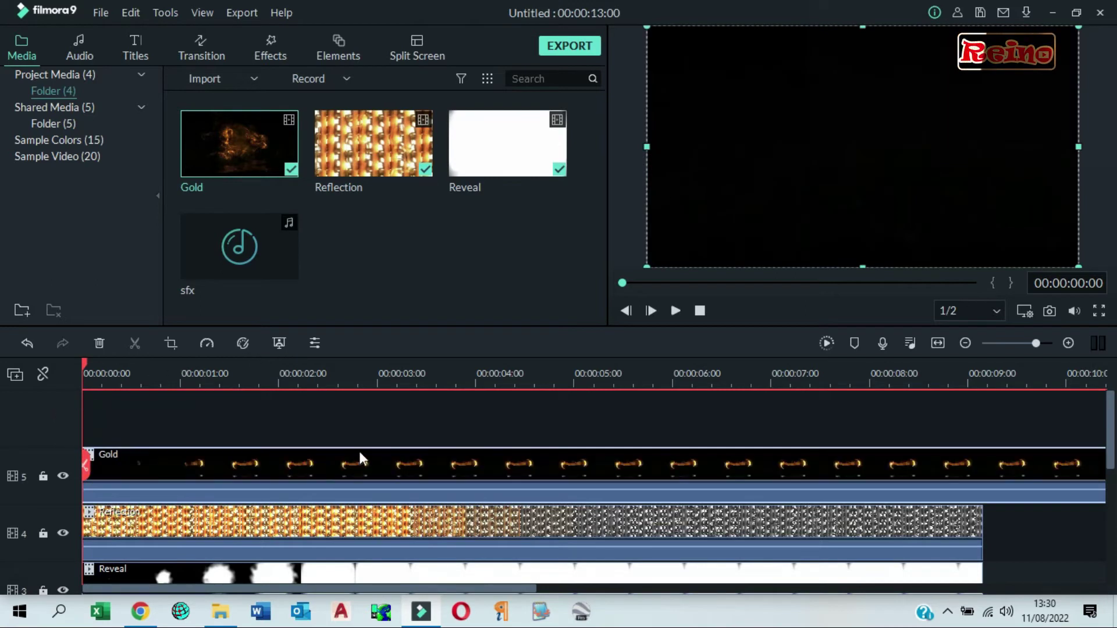
double_click(377, 472)
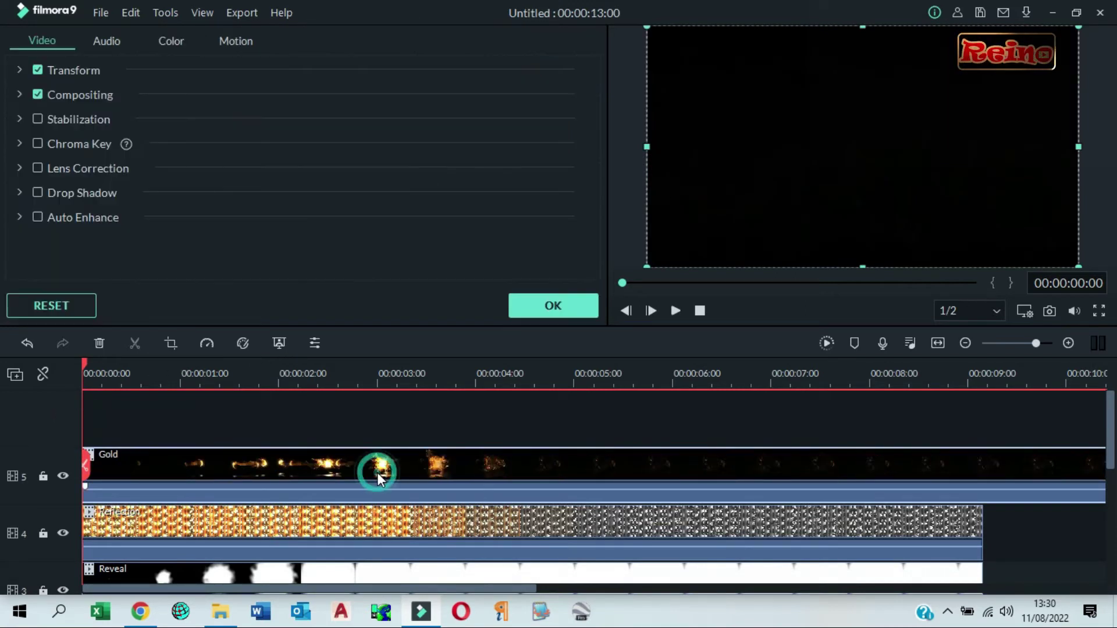
left_click(20, 96)
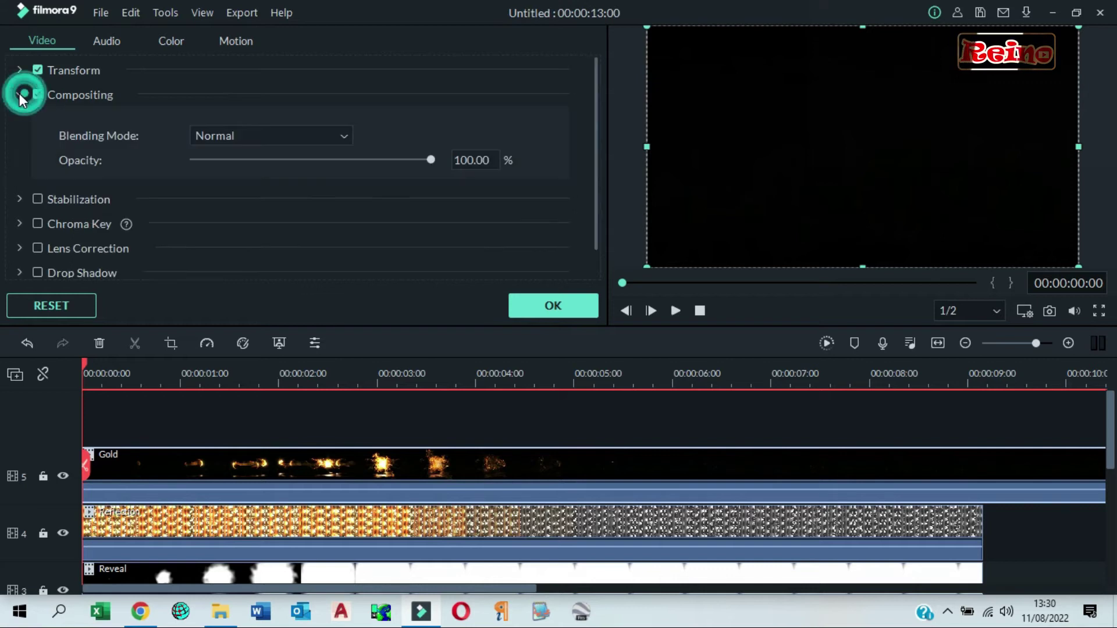
left_click(345, 140)
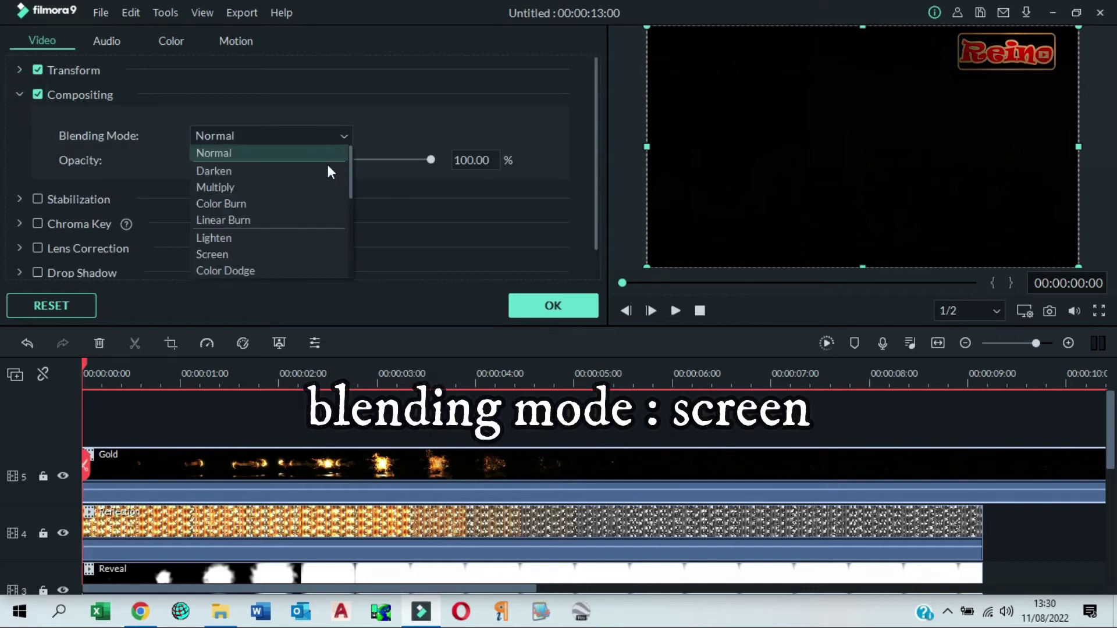
left_click(252, 256)
left_click(19, 93)
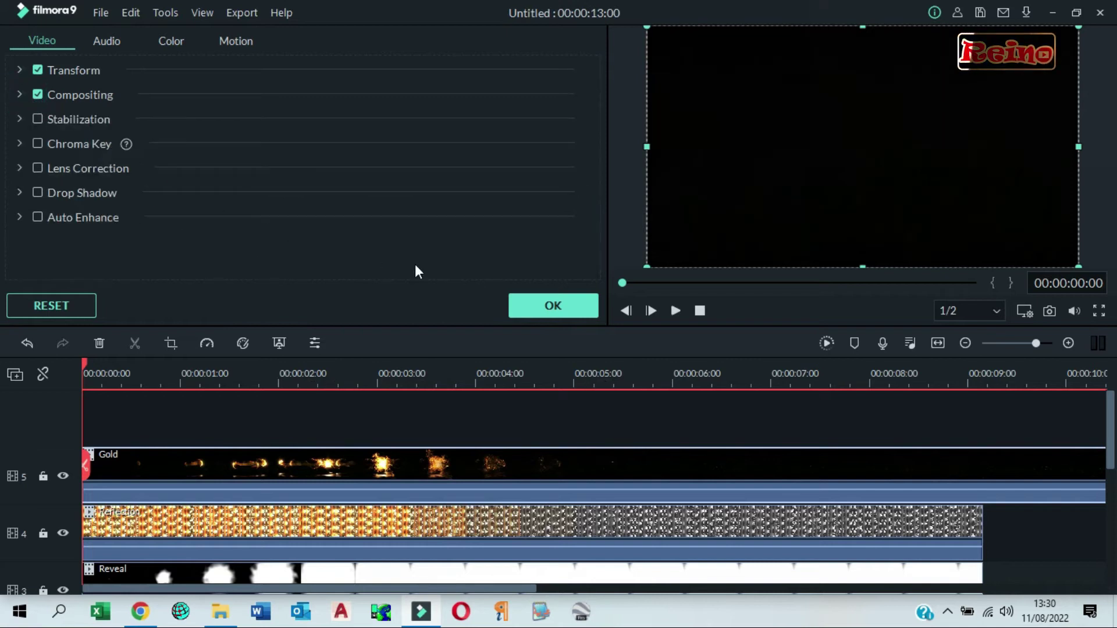
left_click(586, 311)
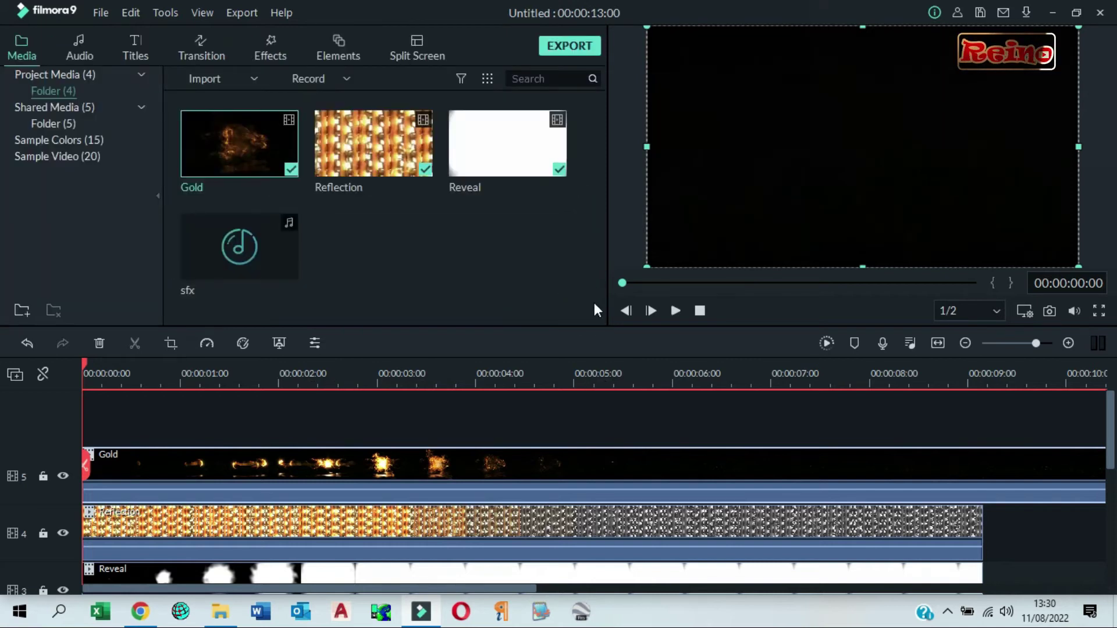
Step: Scroll the timeline up and down to review the stacked tracks
scroll(604, 336, "down", 3)
scroll(606, 340, "up", 1)
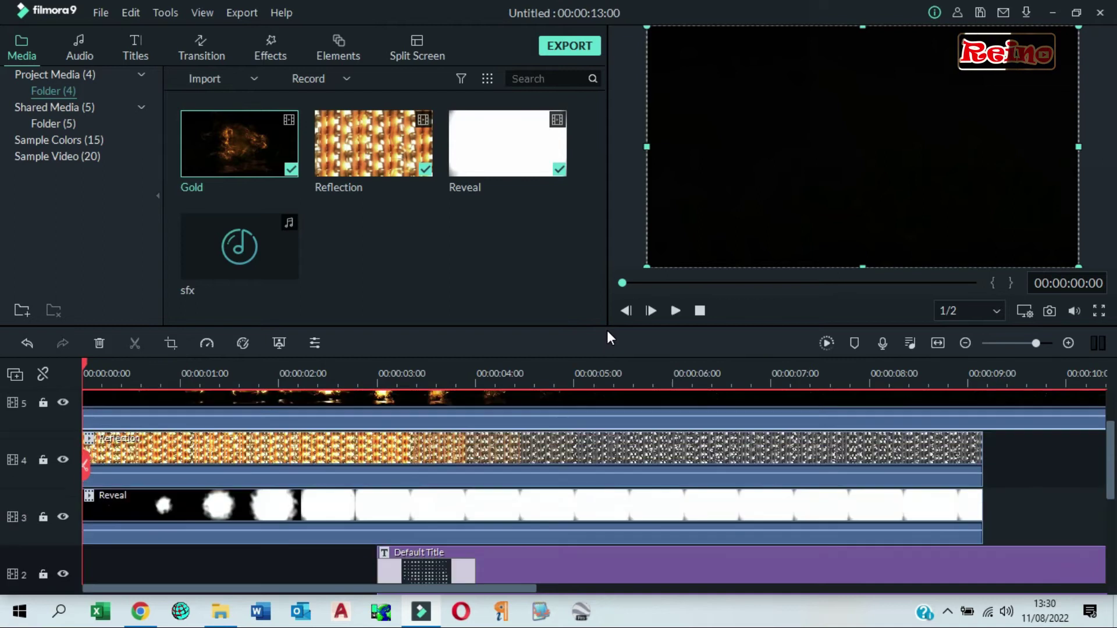
scroll(603, 333, "down", 2)
scroll(599, 337, "up", 2)
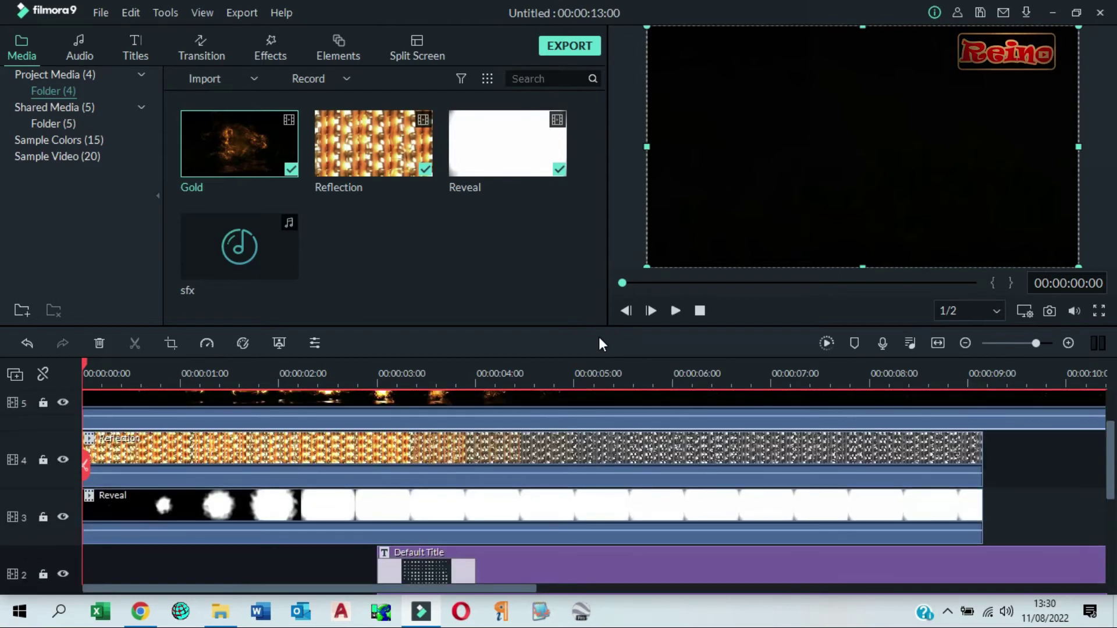
scroll(599, 337, "down", 3)
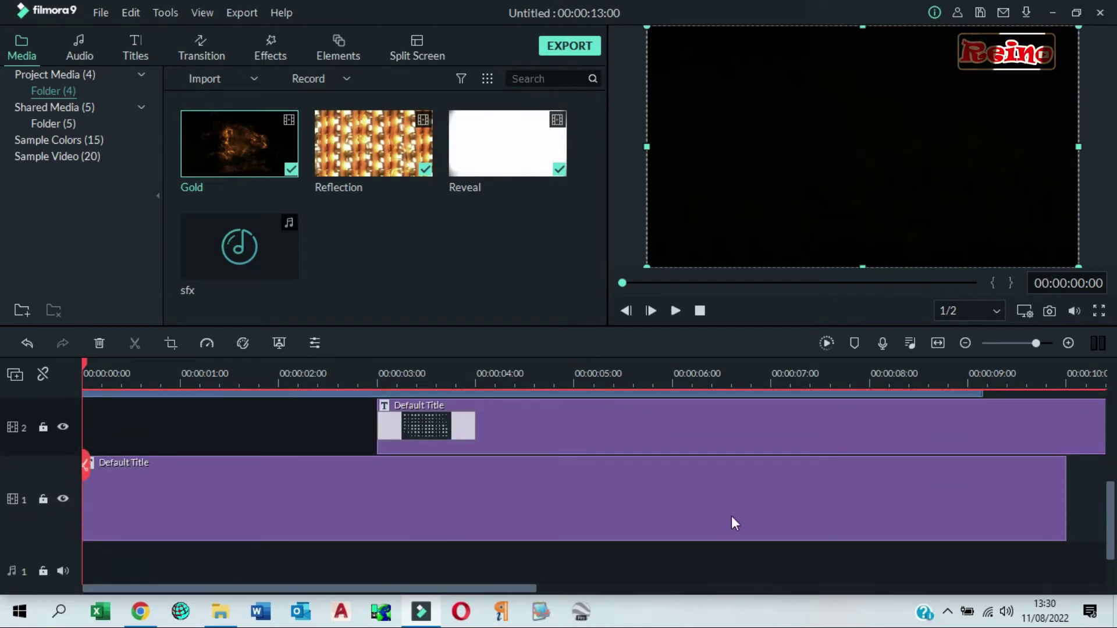
scroll(1025, 520, "up", 5)
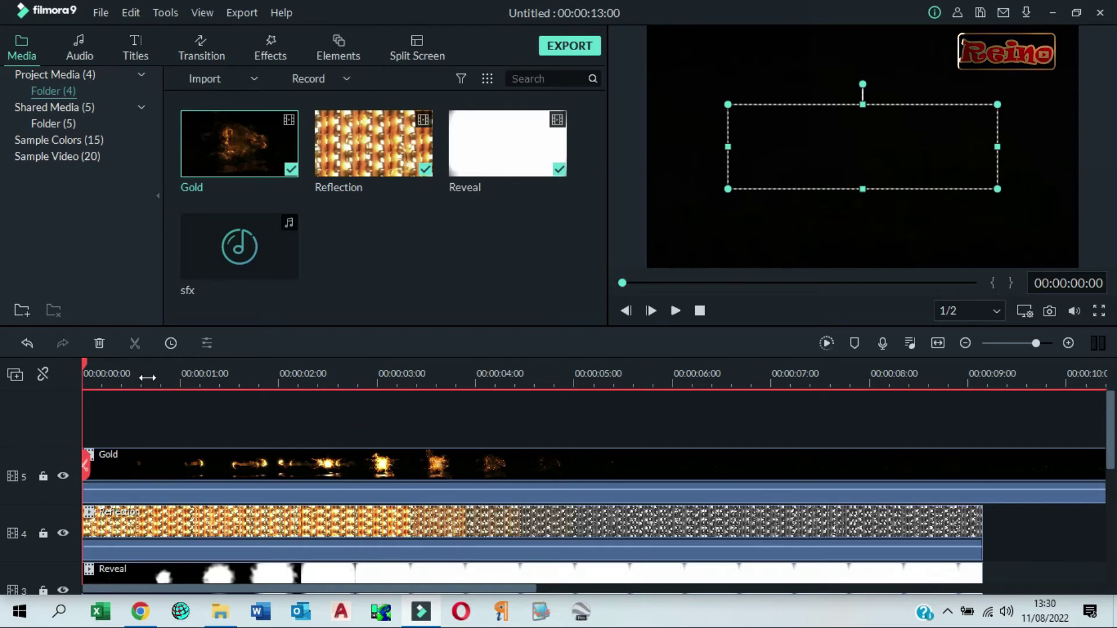
scroll(640, 451, "down", 4)
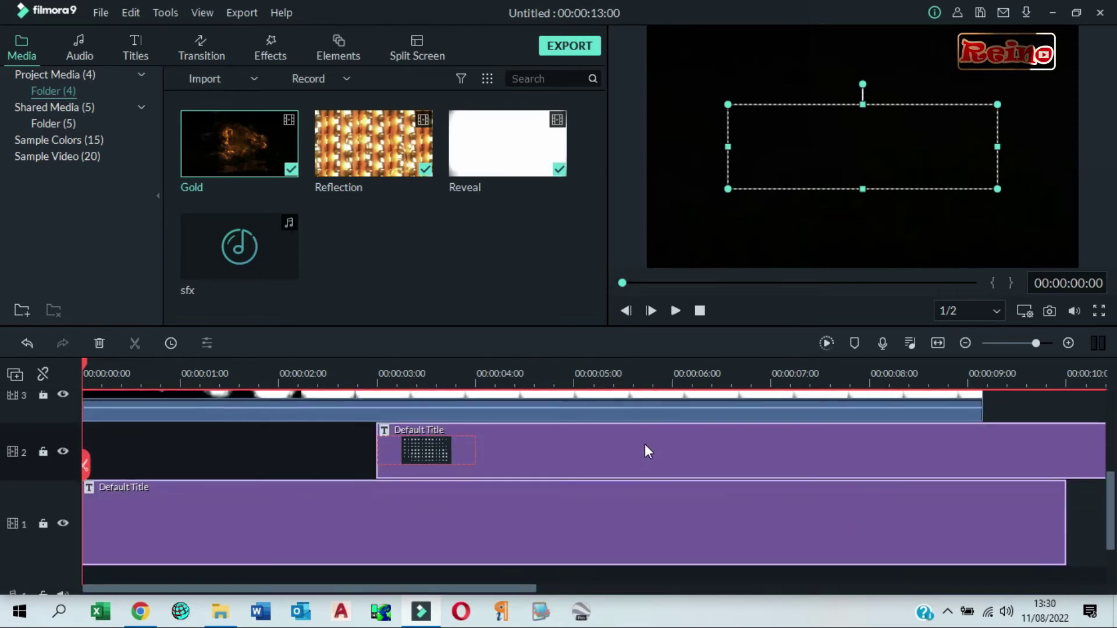
scroll(645, 445, "up", 1)
scroll(645, 444, "up", 1)
scroll(645, 445, "down", 3)
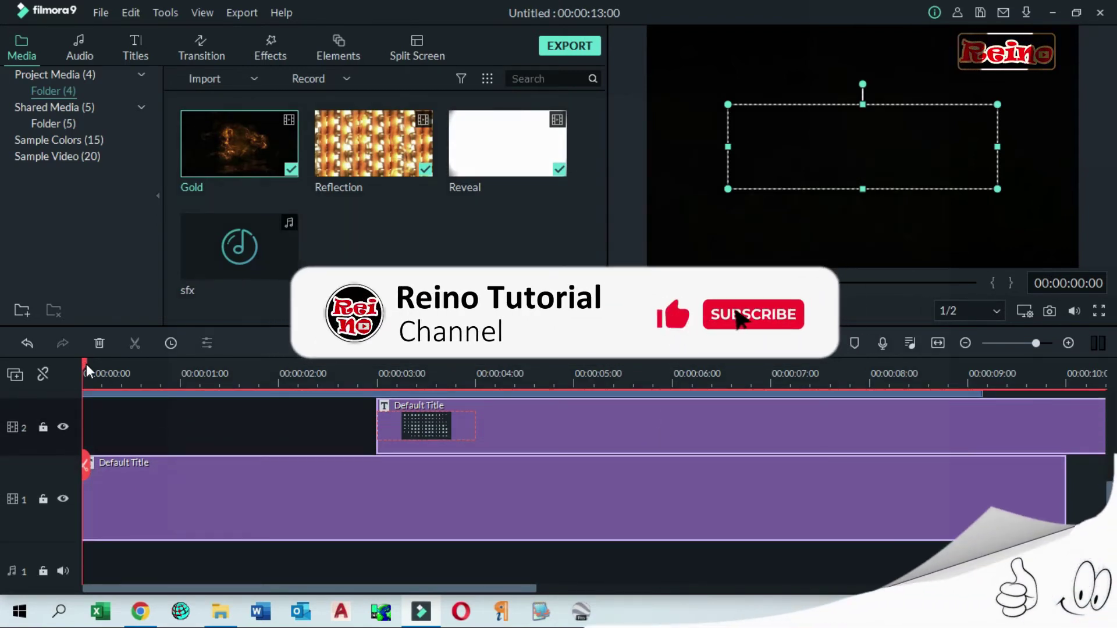
Step: Play back the layered intro and place the playhead at the 3-second mark
key("space")
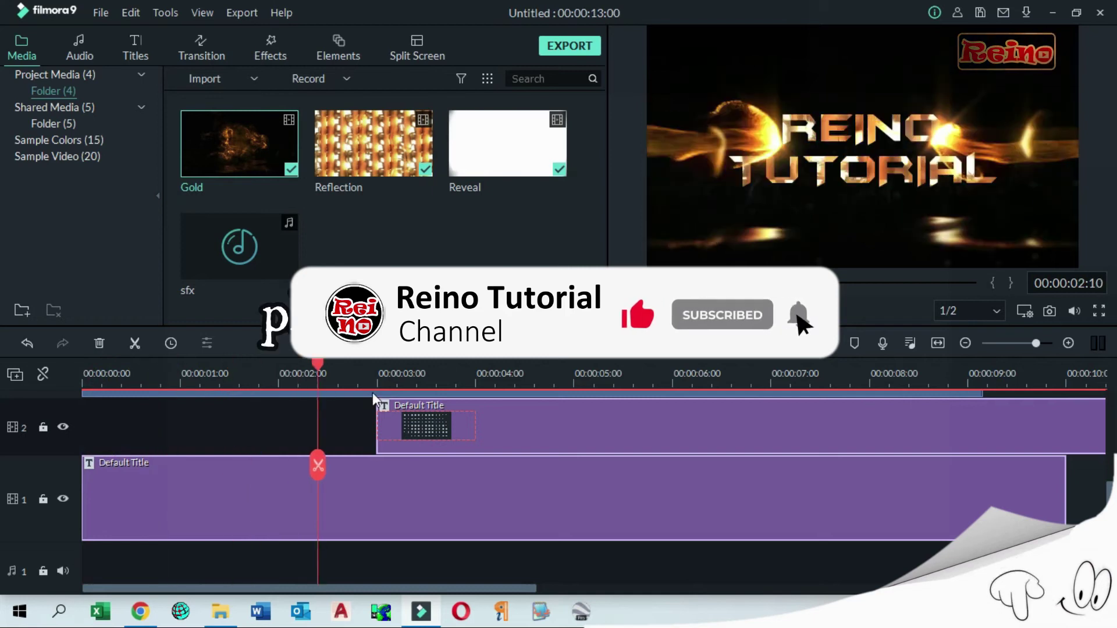
left_click(384, 394)
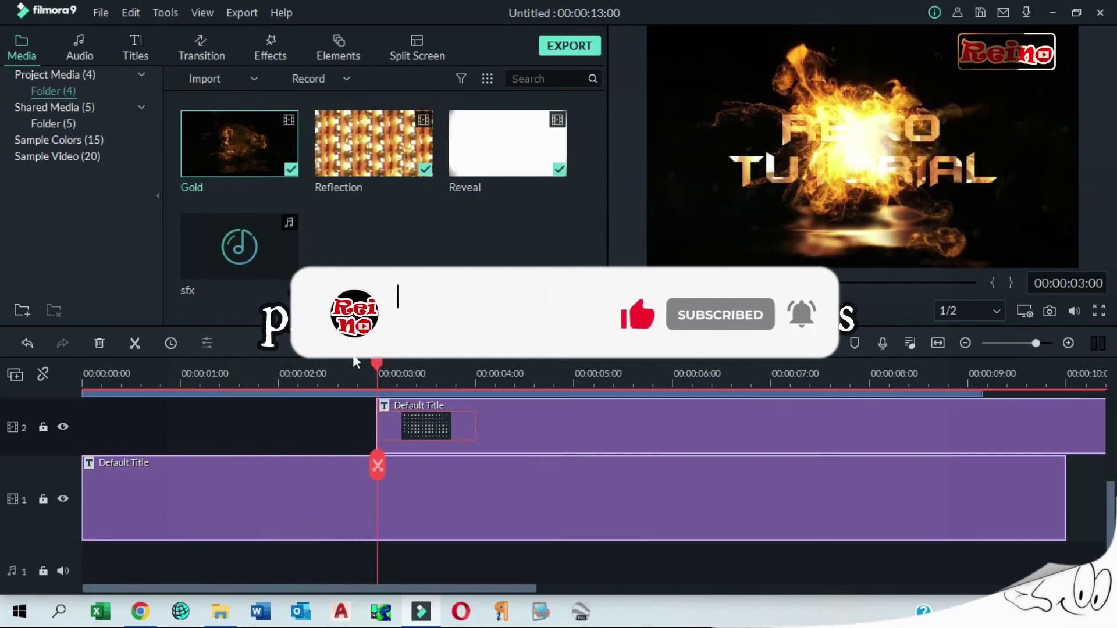
scroll(673, 429, "up", 1)
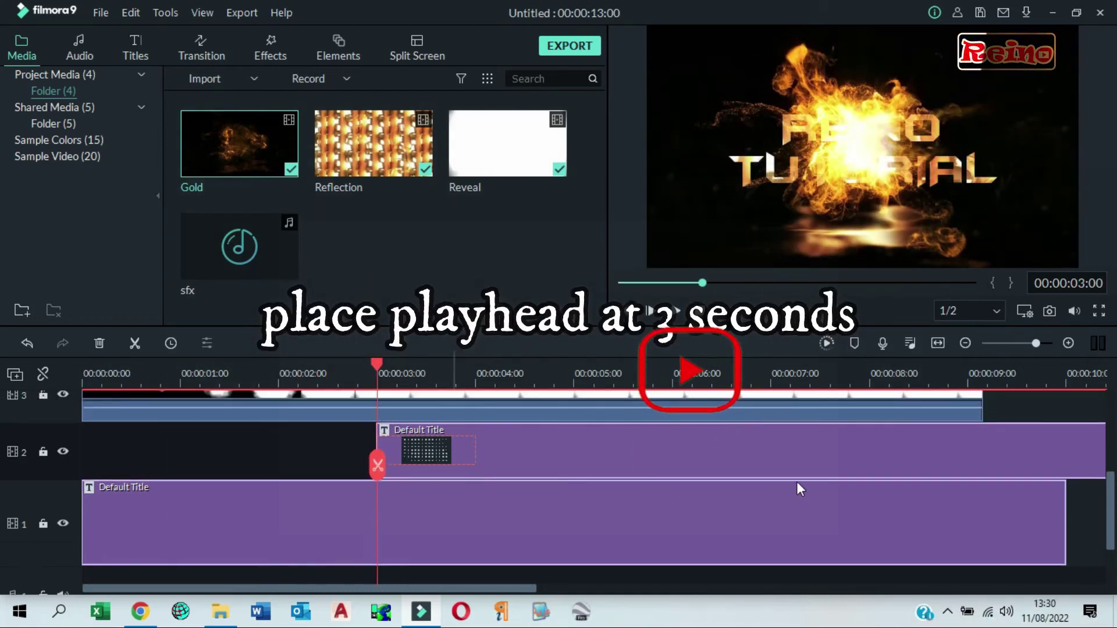
Step: Shift the Reflection, Reveal and title clips to start at 00:00:03, then fit and stop
mouse_move(1085, 571)
left_mouse_down()
mouse_move(670, 351)
mouse_move(468, 519)
left_mouse_up()
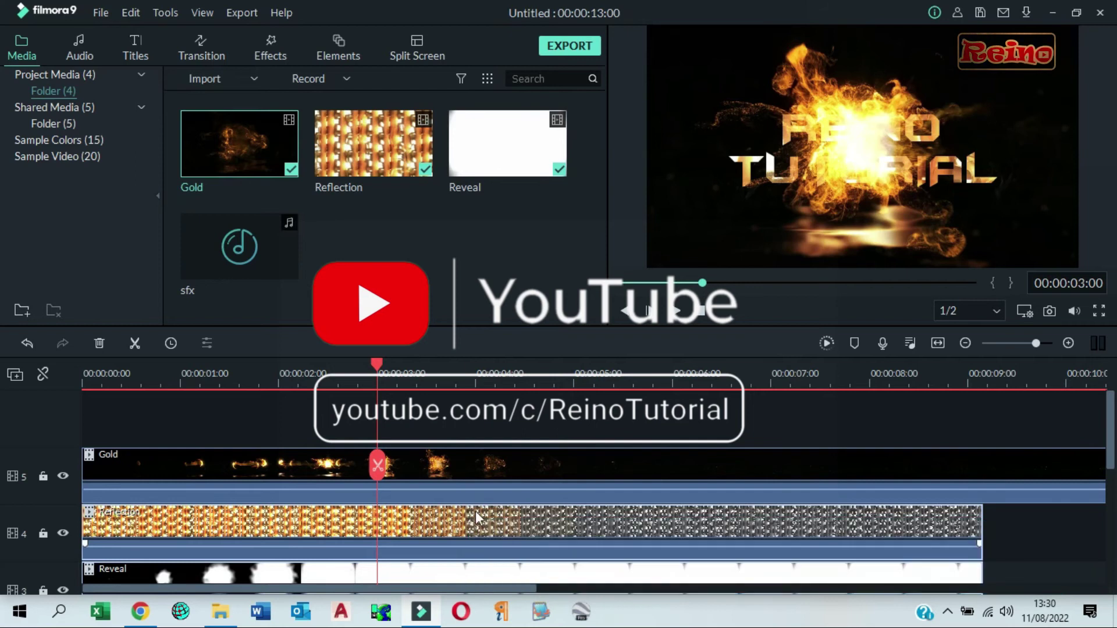
scroll(467, 456, "down", 2)
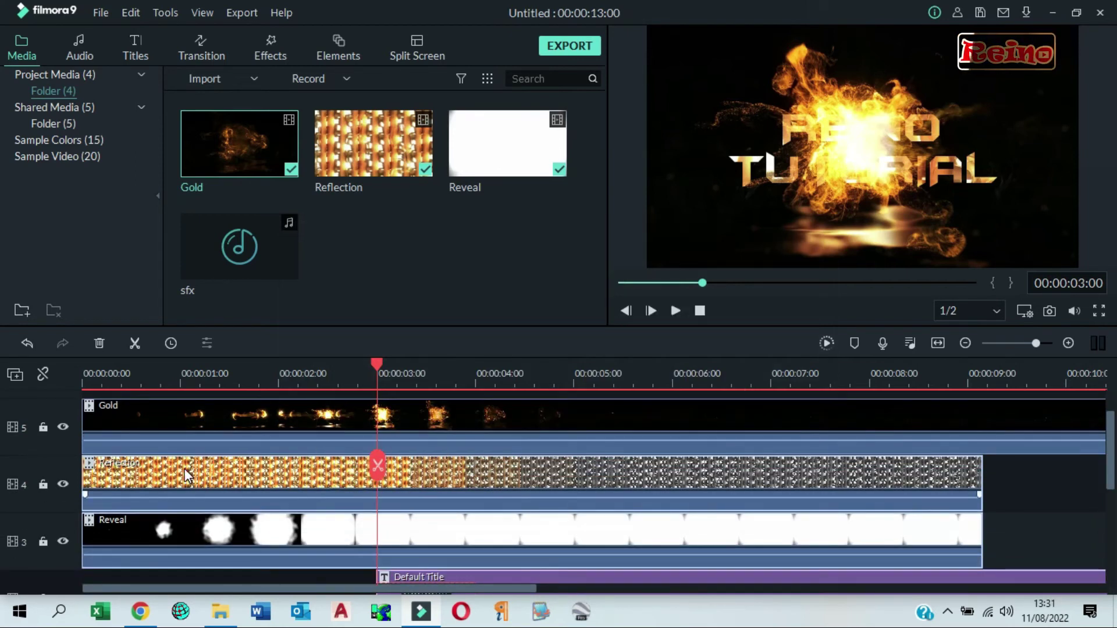
left_click_drag(184, 466, 480, 484)
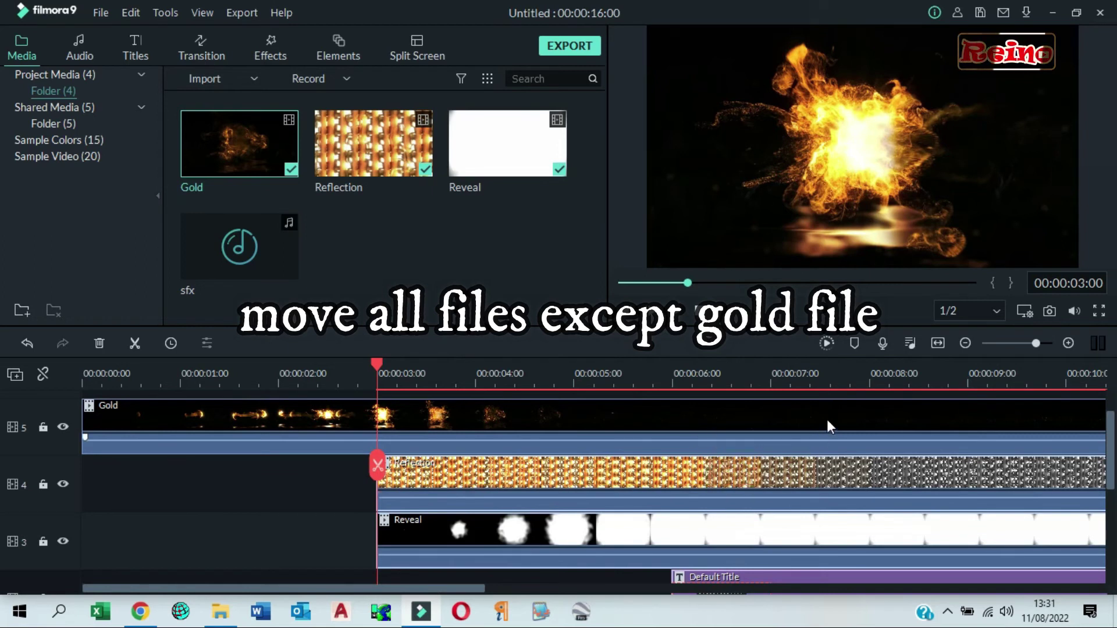
left_click(938, 343)
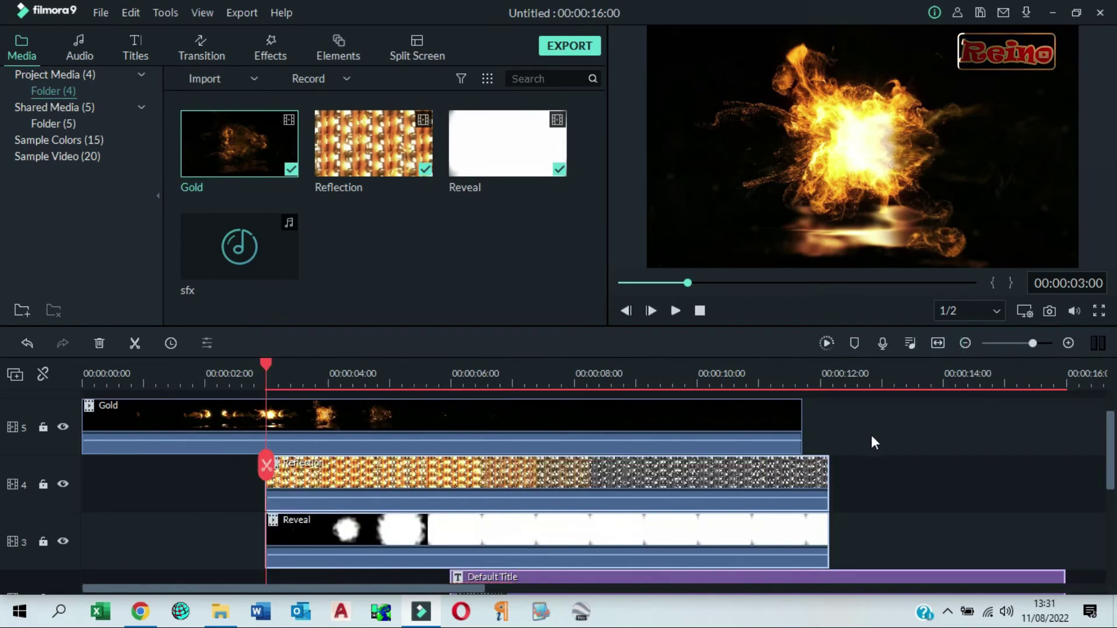
left_click(699, 310)
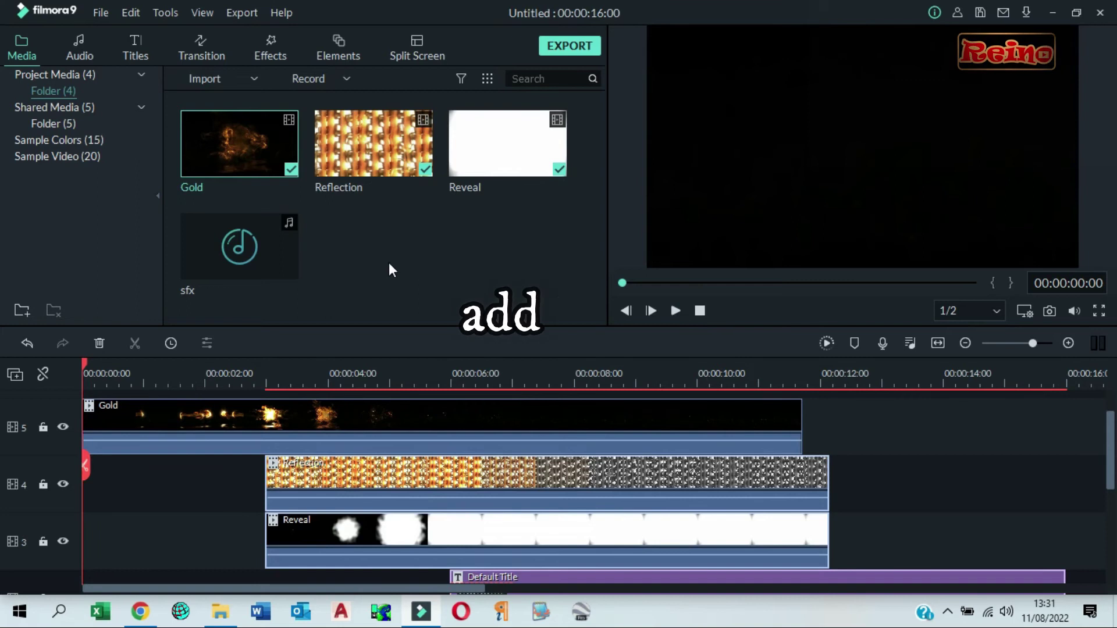
mouse_move(239, 247)
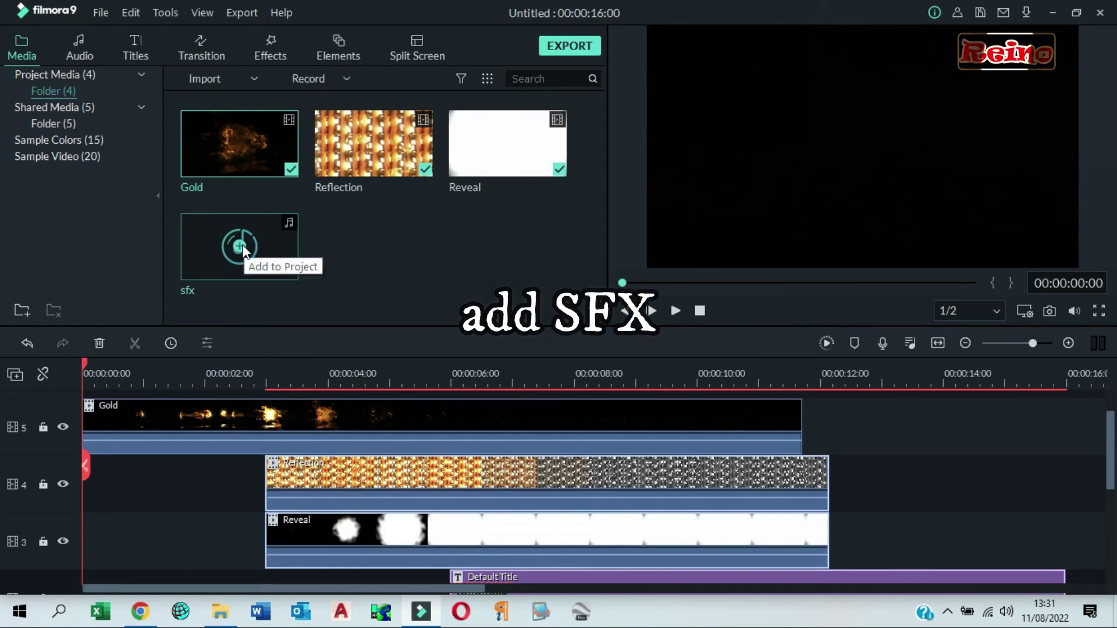
Step: Add the sfx sound to the audio track at the timeline start
left_click(240, 248)
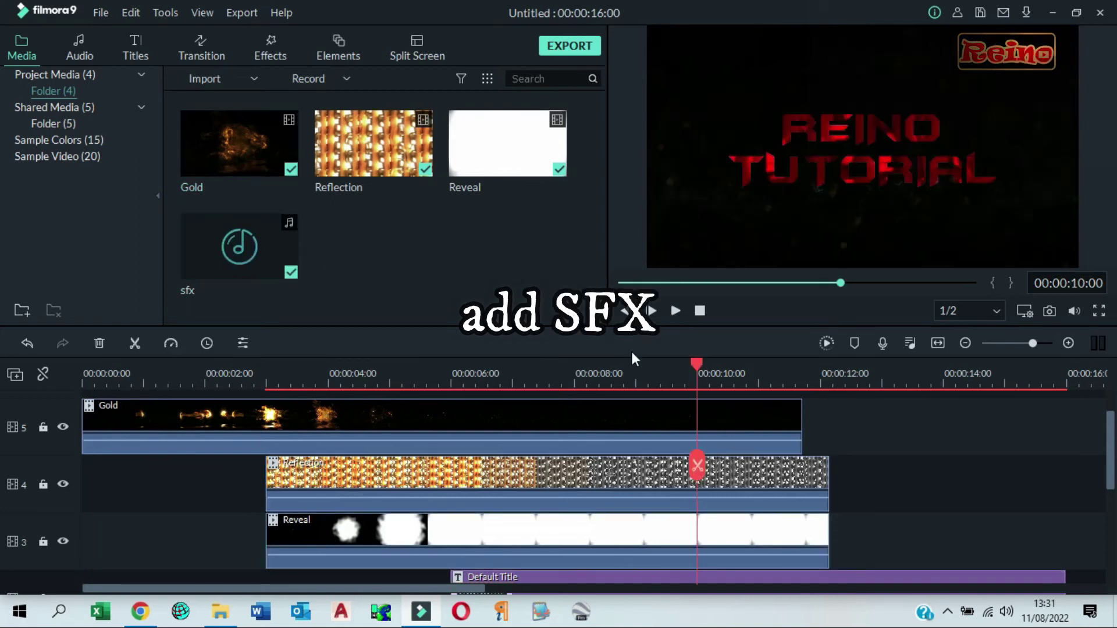
scroll(760, 379, "down", 2)
scroll(765, 378, "down", 2)
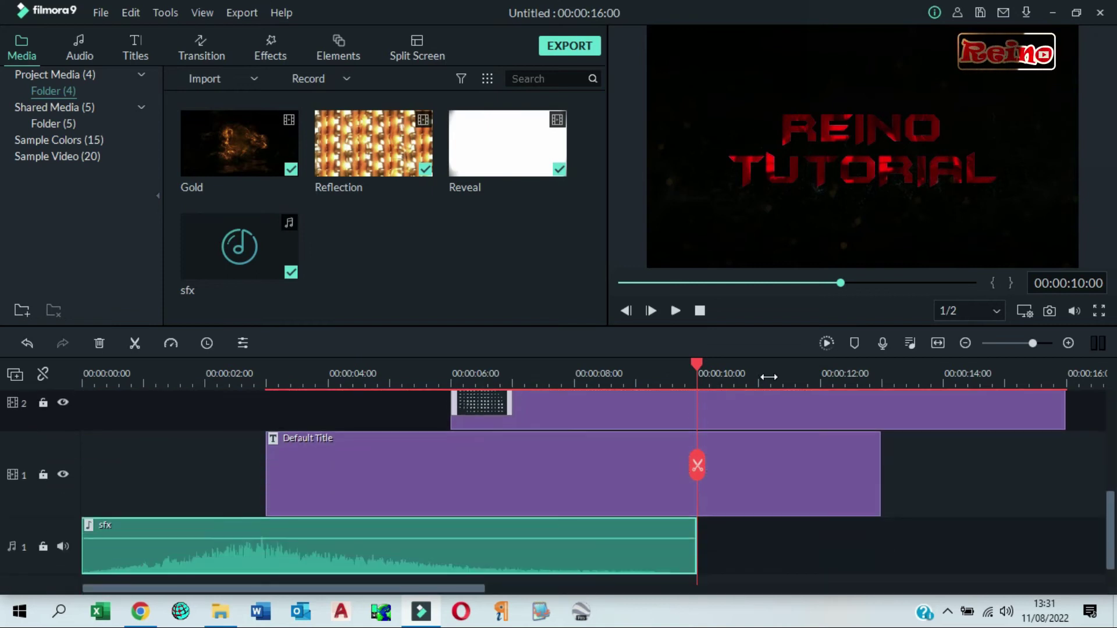
scroll(768, 378, "up", 2)
scroll(768, 378, "up", 1)
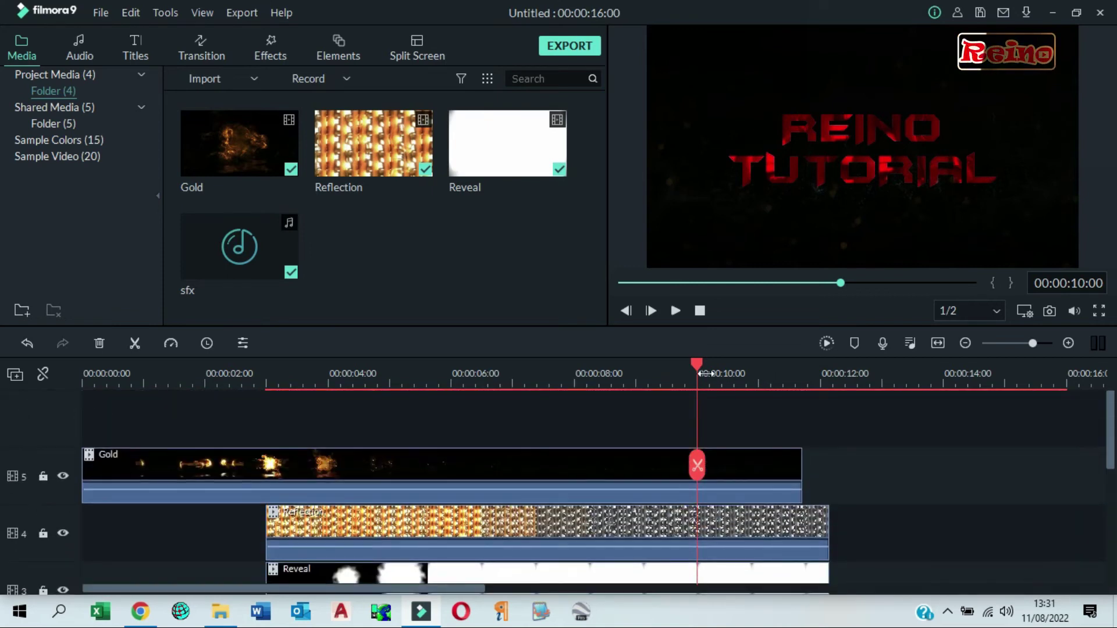
Step: Move the playhead to 00:00:11:17, where the Gold clip ends
left_click_drag(697, 367, 805, 378)
scroll(842, 407, "down", 2)
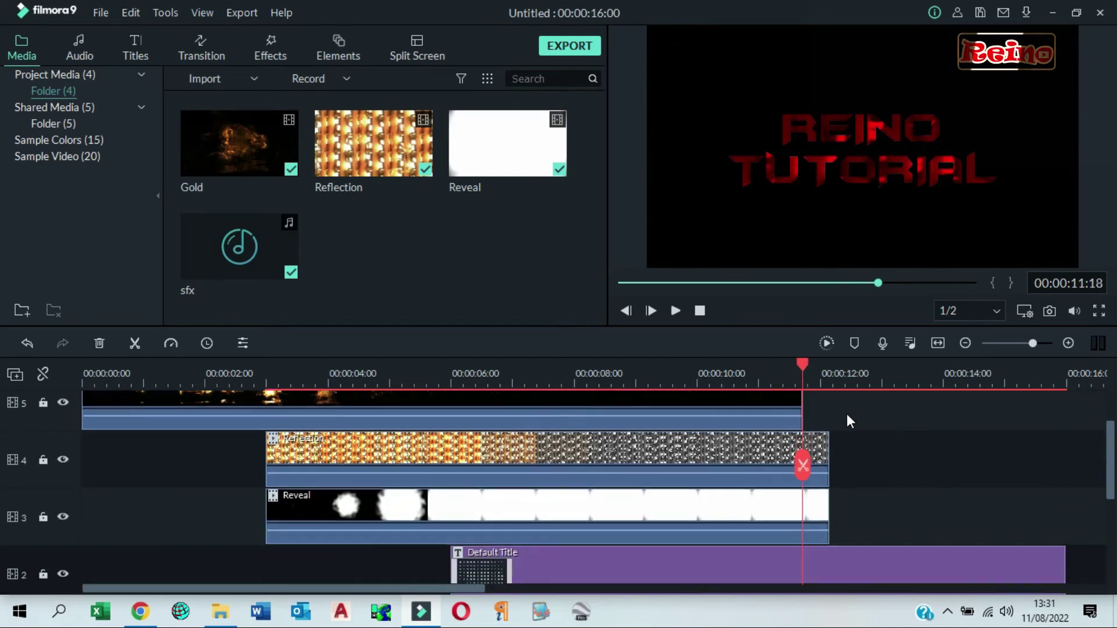
scroll(847, 414, "down", 3)
scroll(855, 405, "up", 1)
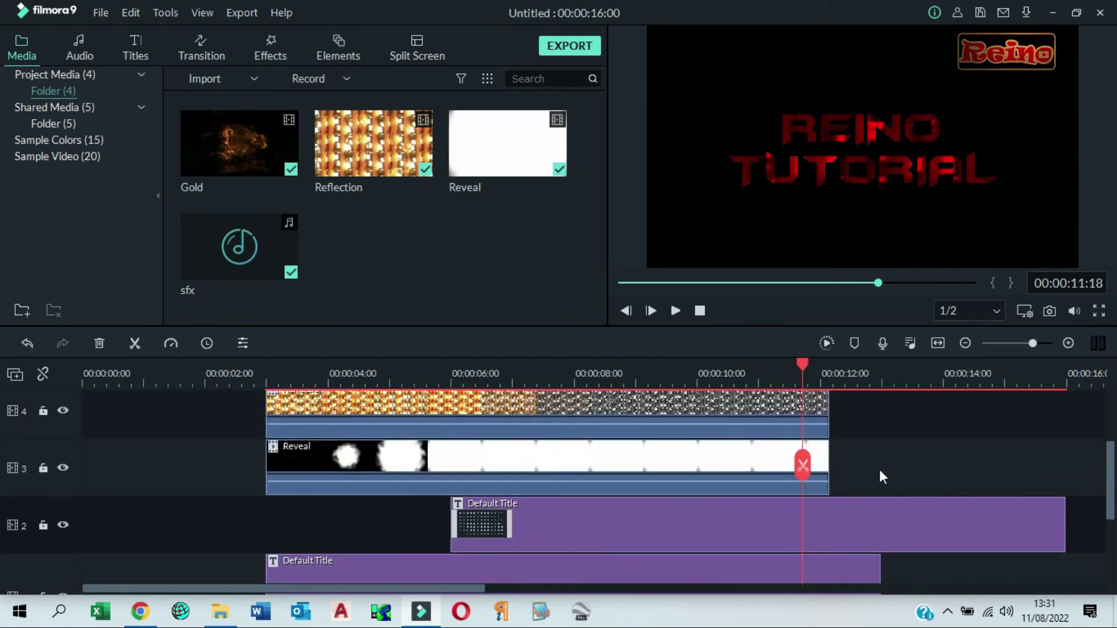
scroll(878, 469, "down", 1)
scroll(861, 481, "down", 2)
scroll(859, 514, "up", 3)
scroll(856, 508, "up", 1)
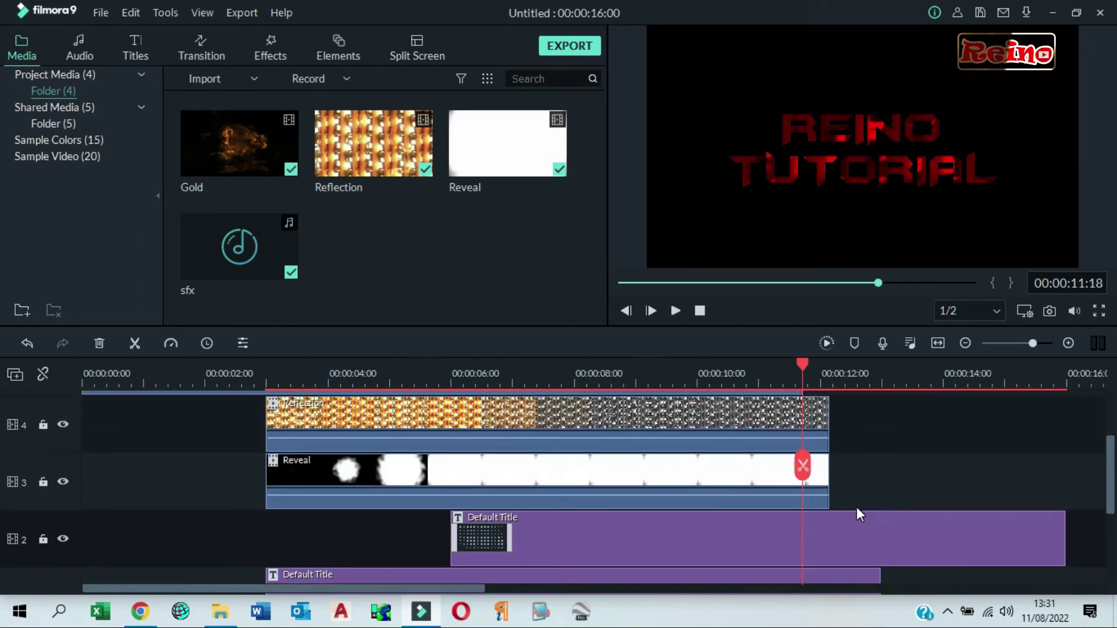
Step: Split the Reflection, Reveal and title clips at 11:18 and delete everything after Gold's end
left_click(134, 346)
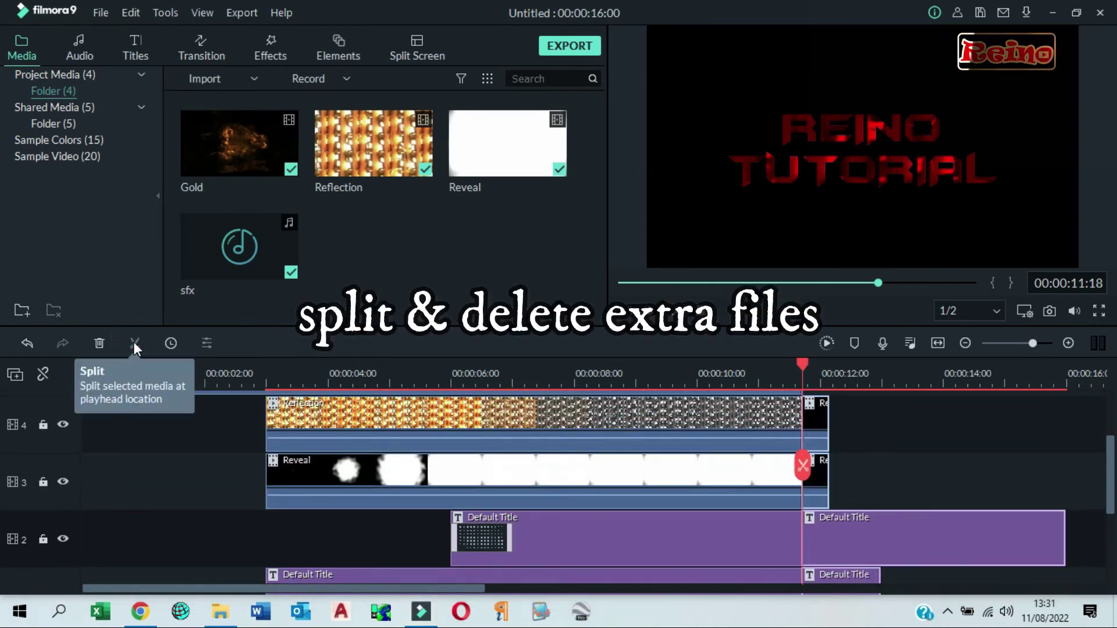
scroll(849, 392, "down", 2)
scroll(898, 470, "down", 1)
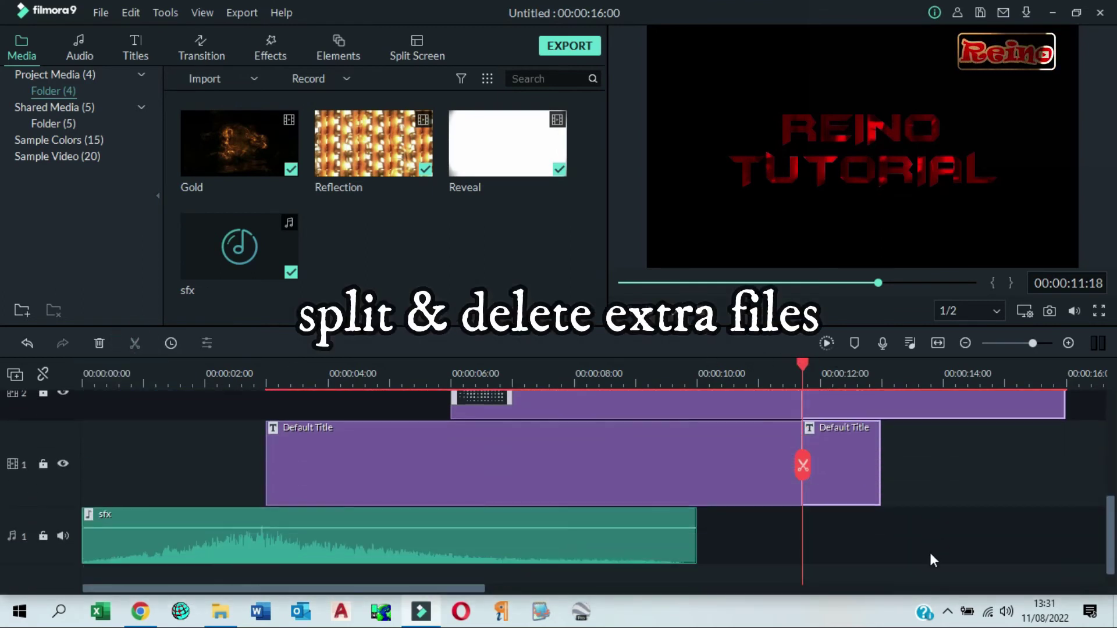
mouse_move(929, 553)
left_mouse_down()
mouse_move(820, 382)
mouse_move(820, 401)
left_mouse_up()
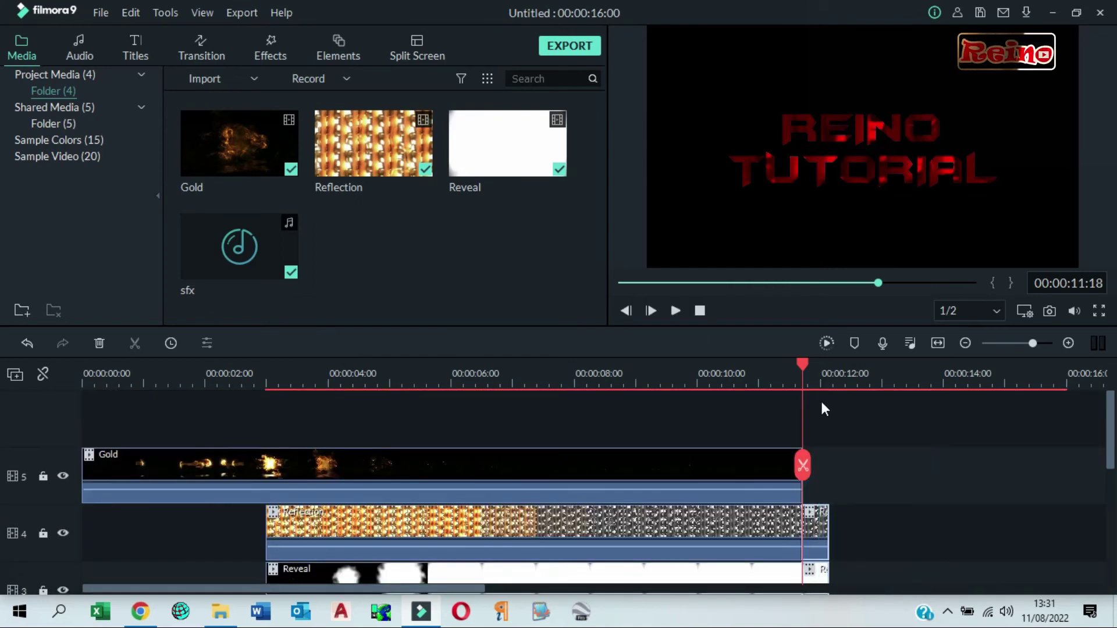
left_click(100, 344)
scroll(919, 409, "down", 3)
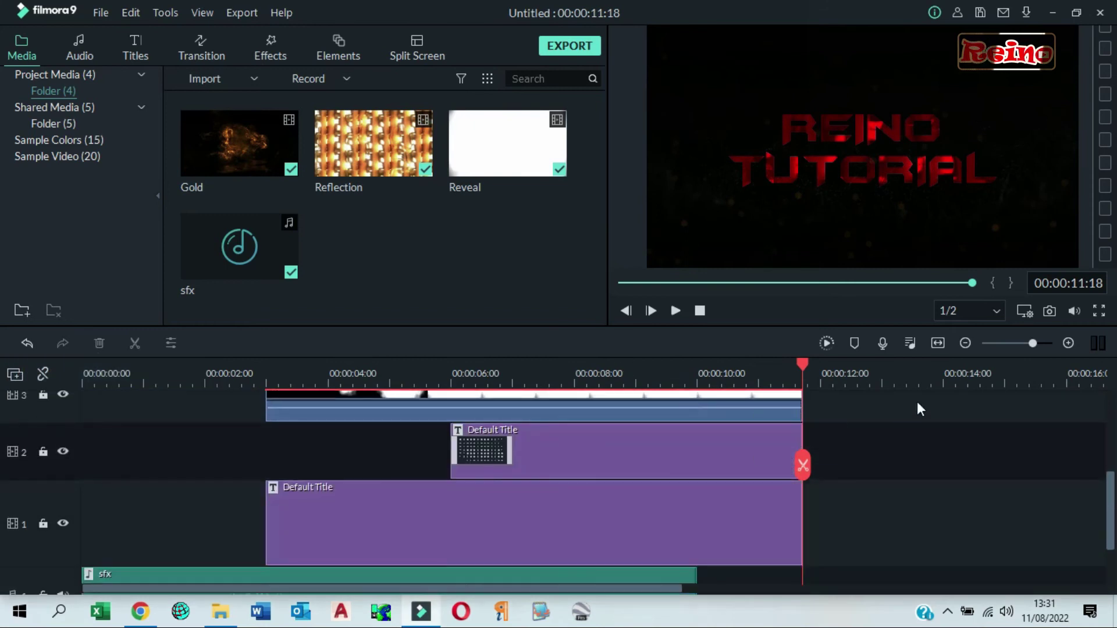
scroll(835, 521, "up", 2)
scroll(806, 465, "down", 4)
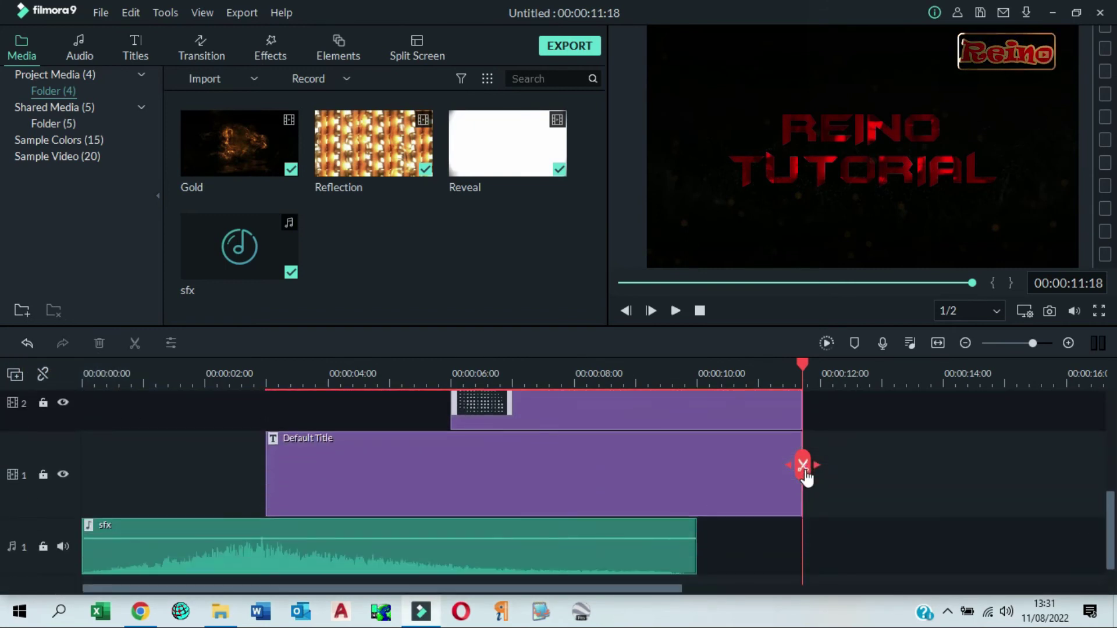
scroll(806, 476, "up", 2)
scroll(806, 469, "up", 1)
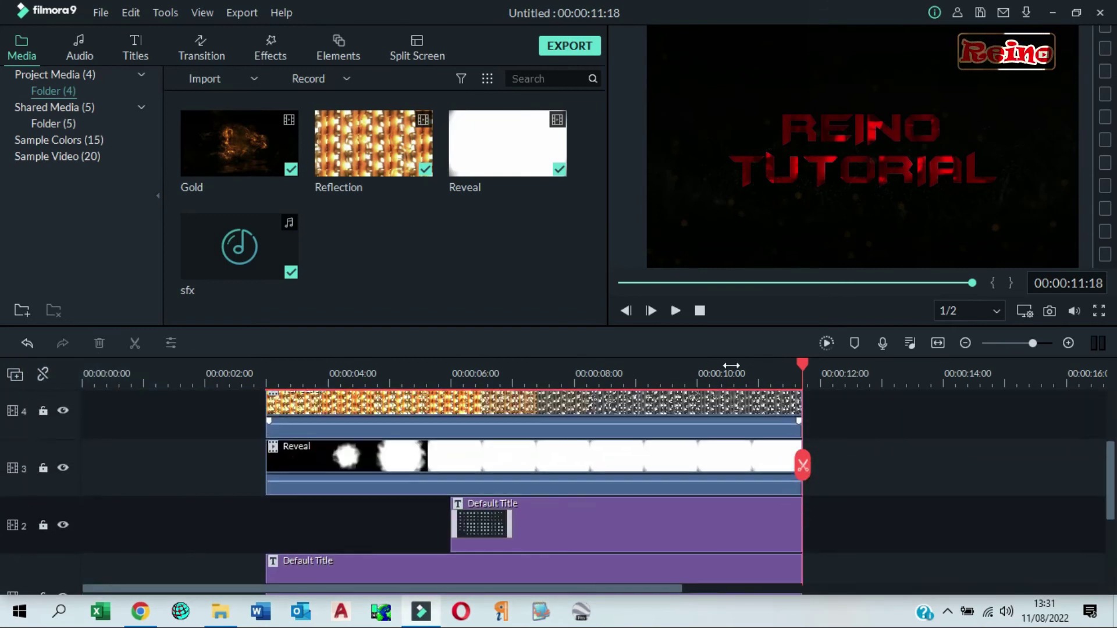
left_click(700, 310)
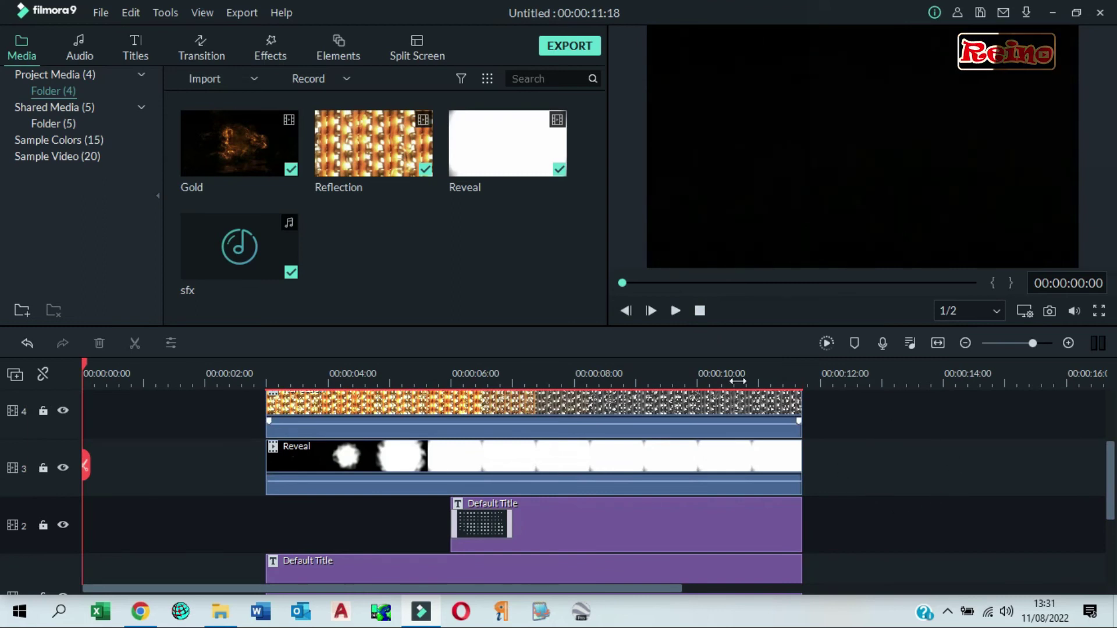
left_click(675, 310)
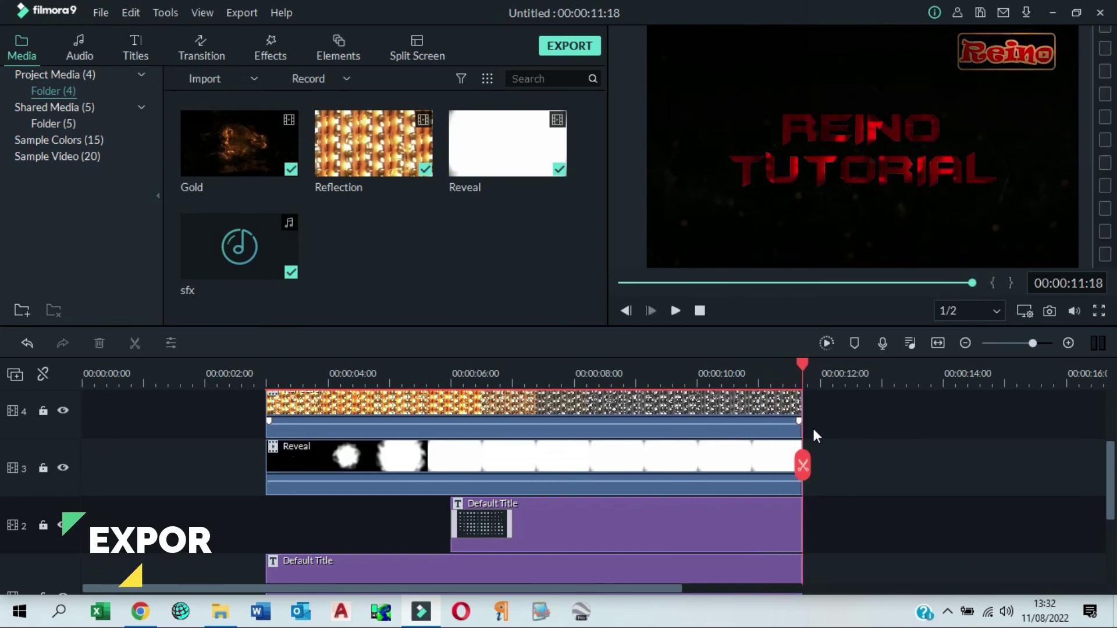
Step: Export the intro to the Desktop as MP4 named 'LOGO REVEAL'
left_click(574, 48)
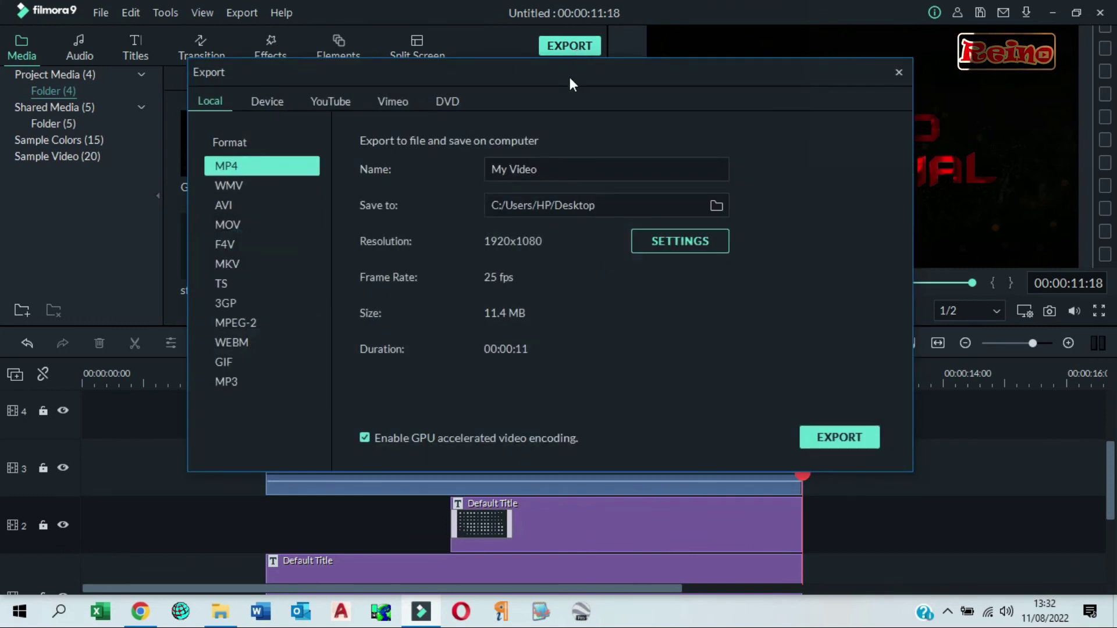
triple_click(549, 169)
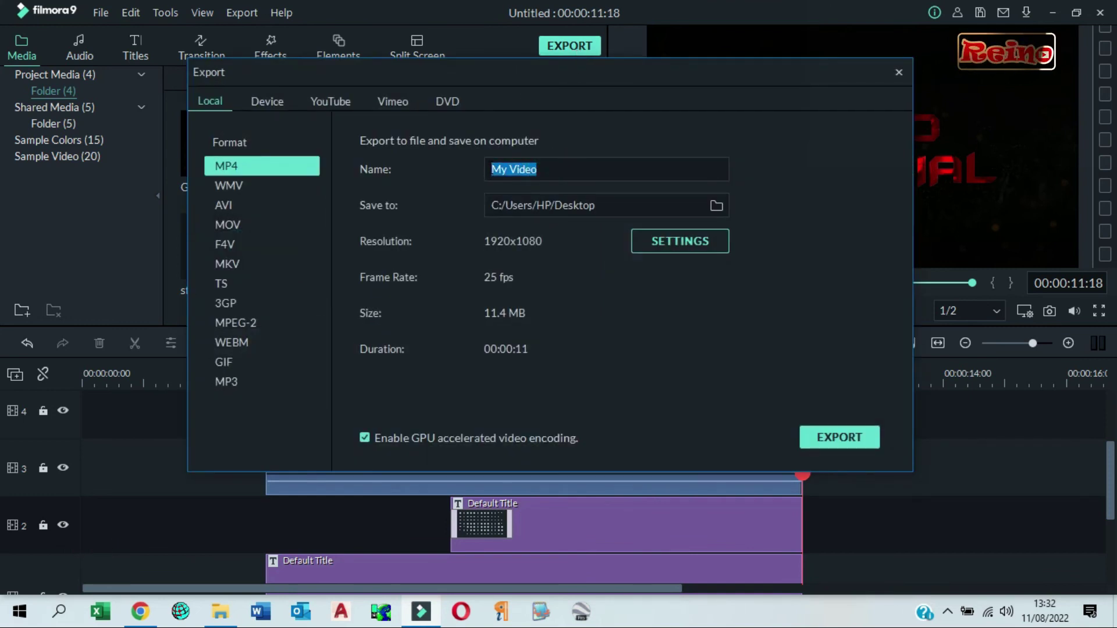
type("LOGO ")
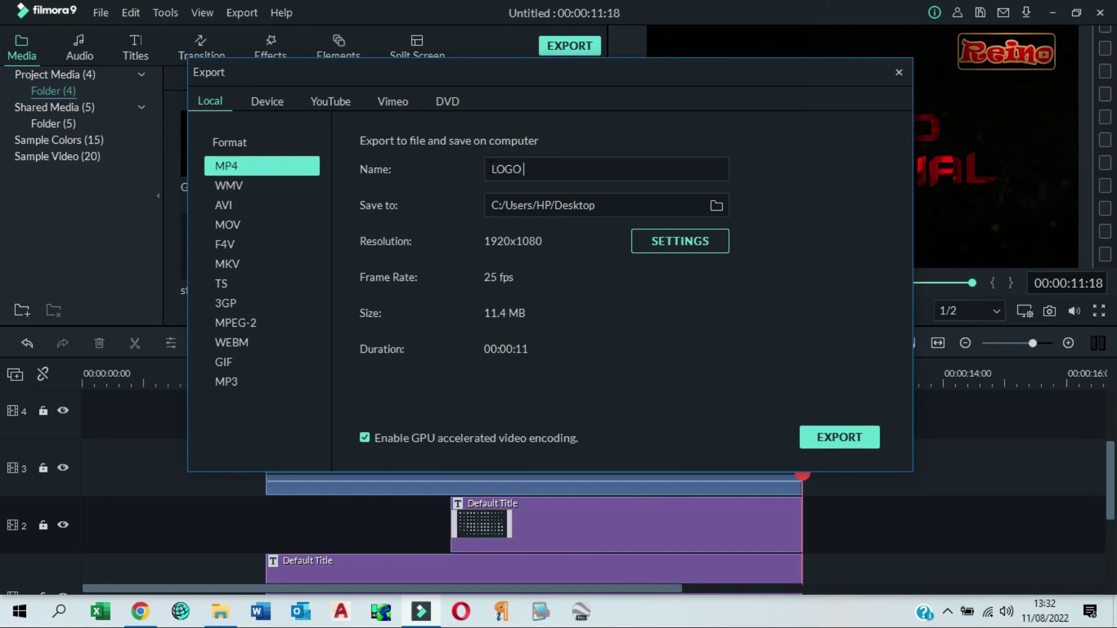
type("REVE")
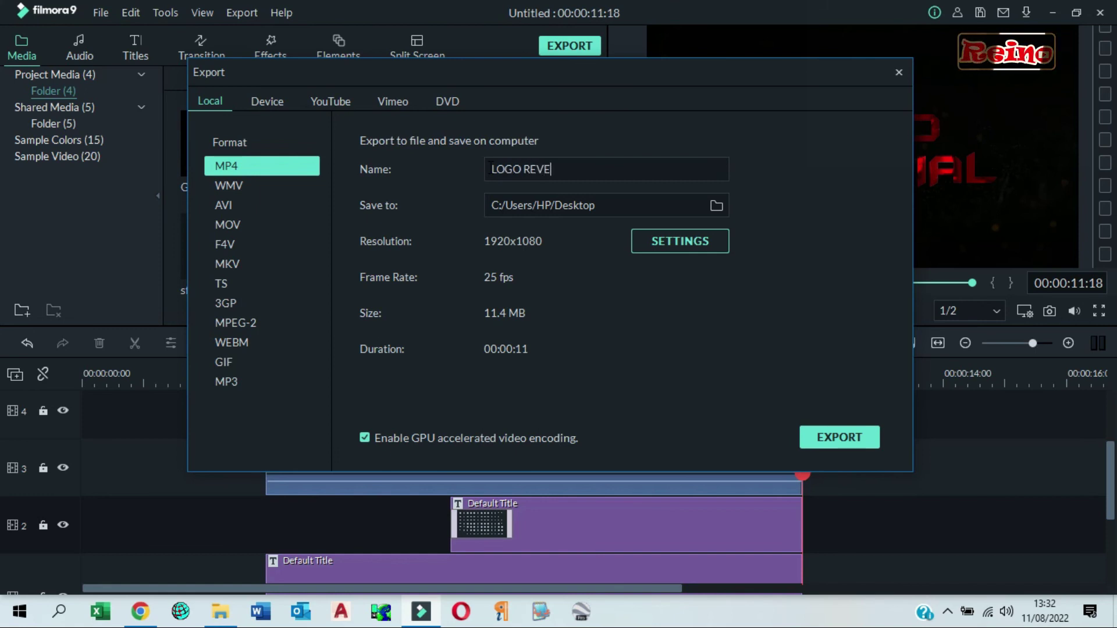
type("AL")
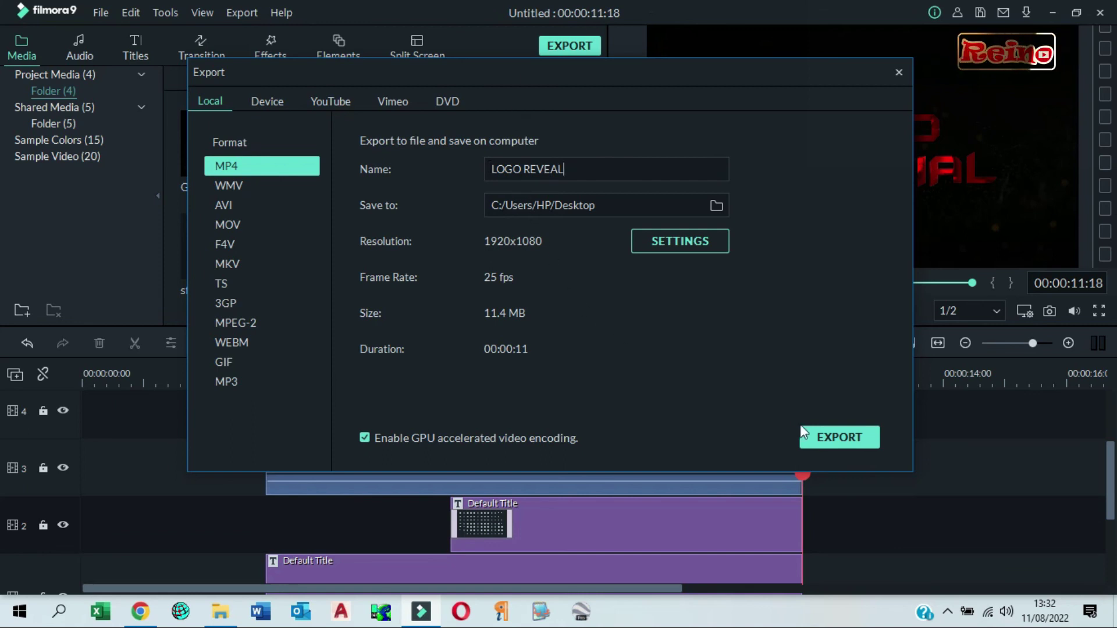
left_click(828, 440)
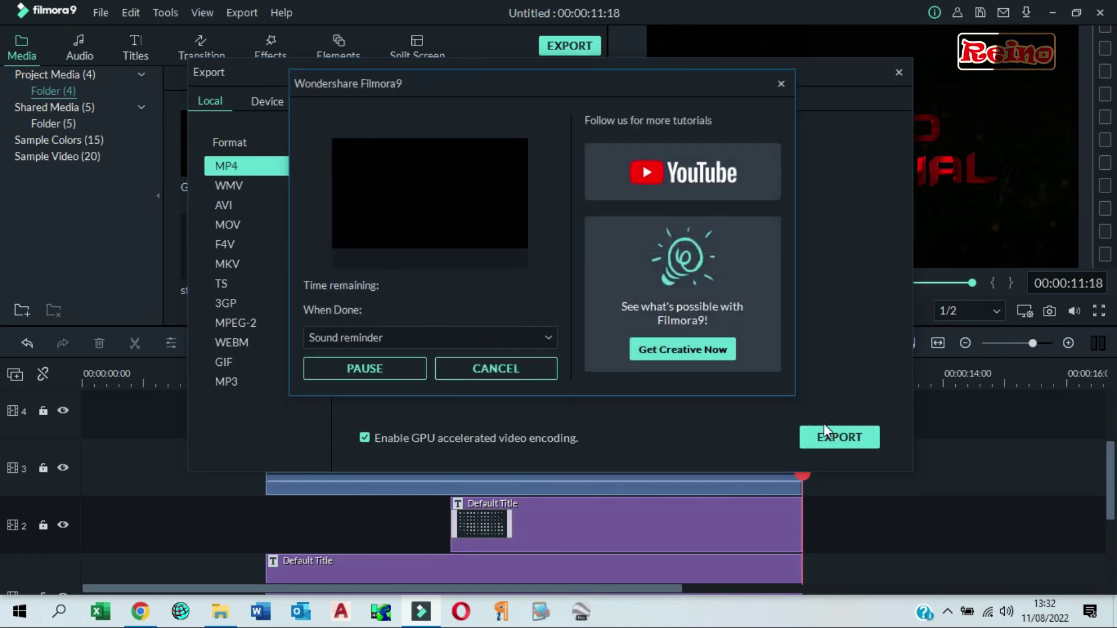